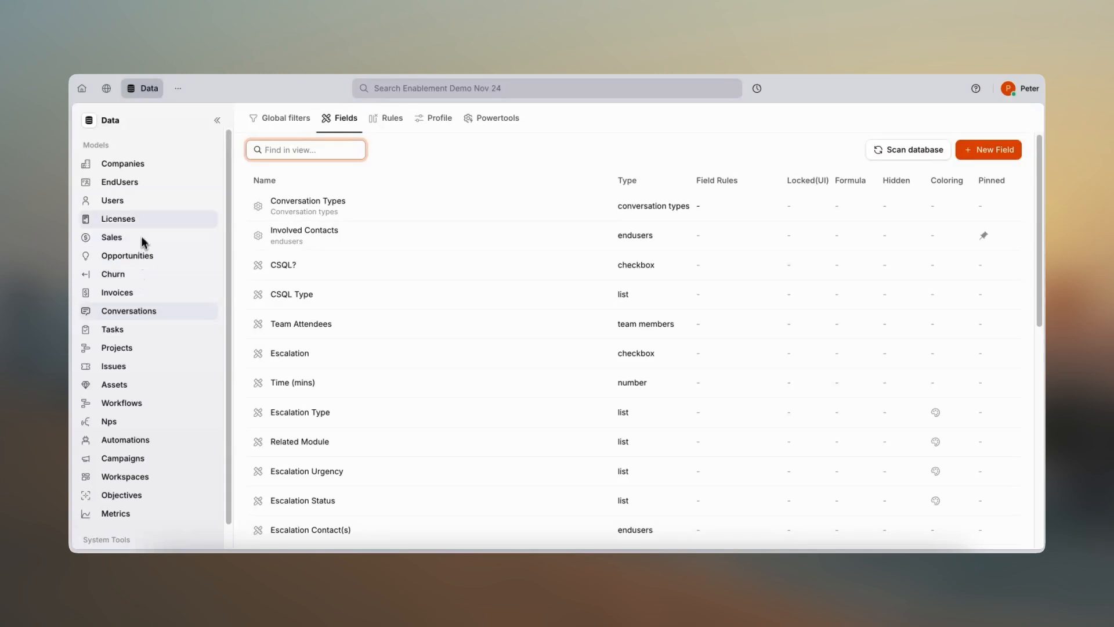
Start a new custom field on the Companies model and name it "Seats Purchased".
click(171, 171)
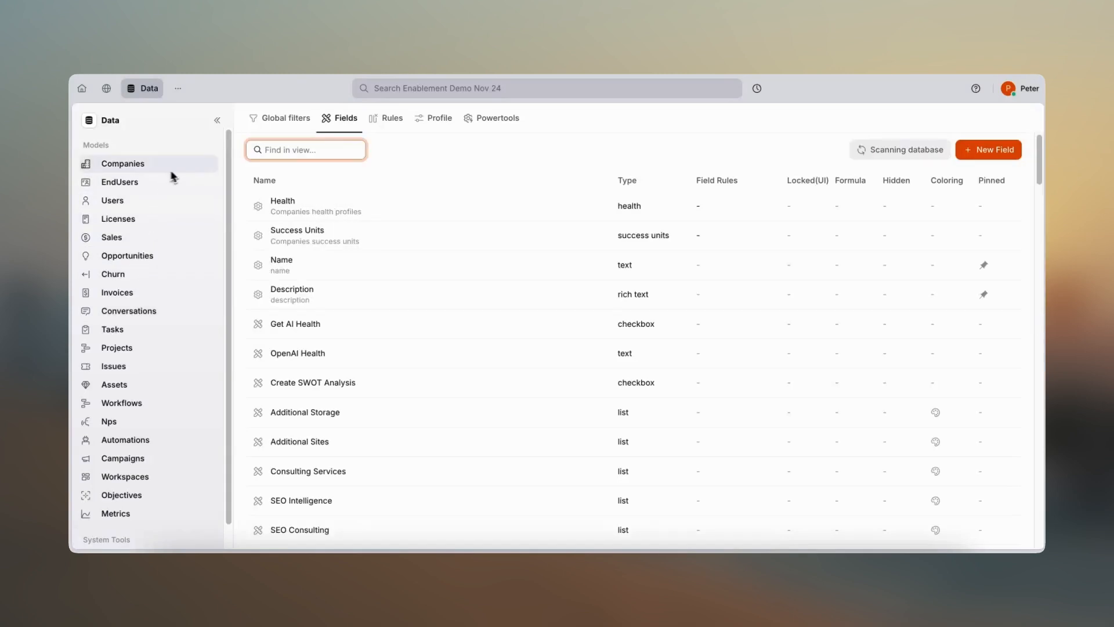
click(982, 155)
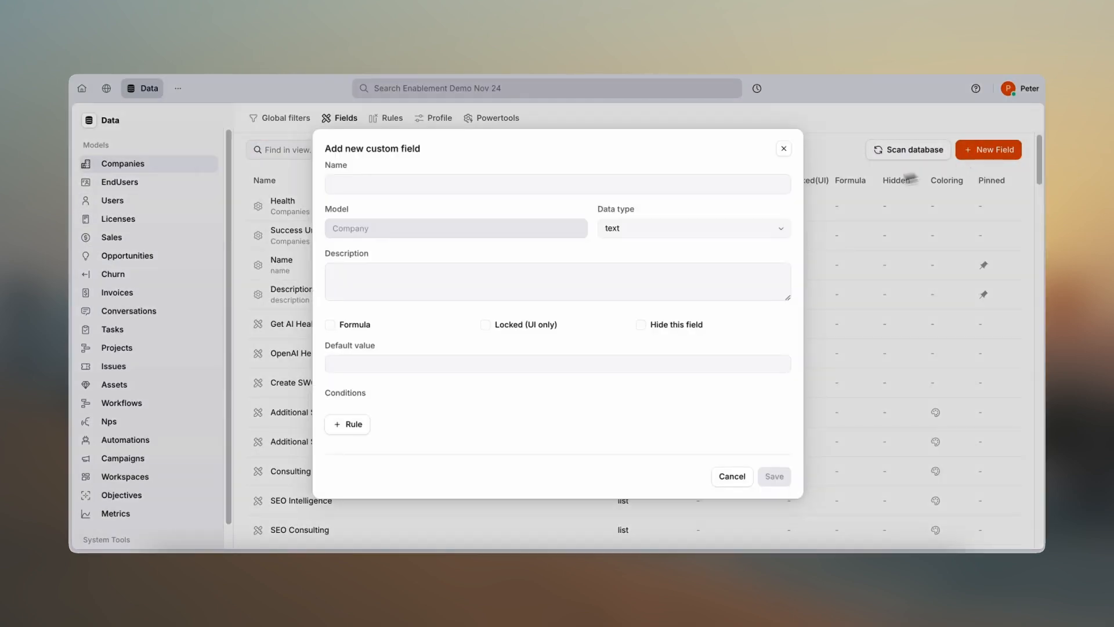
click(492, 184)
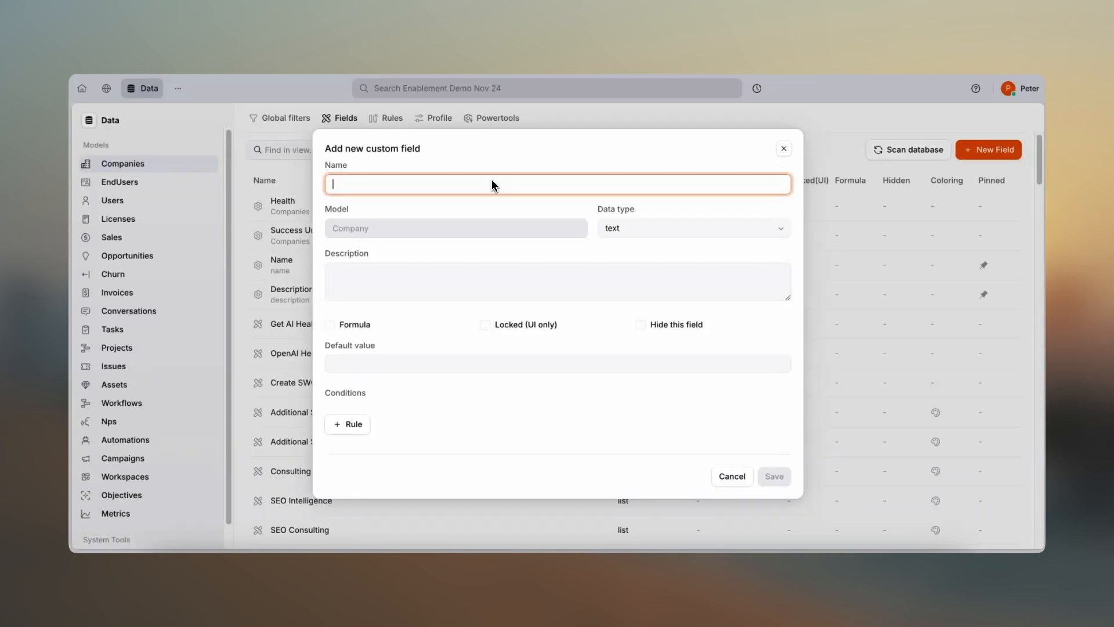
text(Seats Purc)
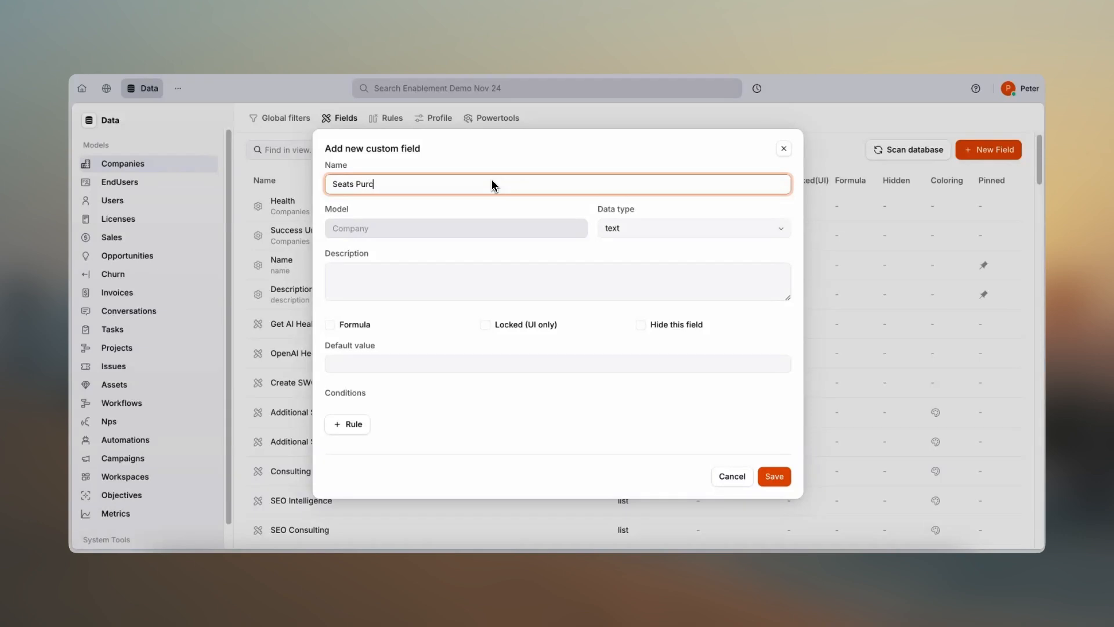
text(hased)
Review the available data types and set the new field's data type to number.
click(680, 233)
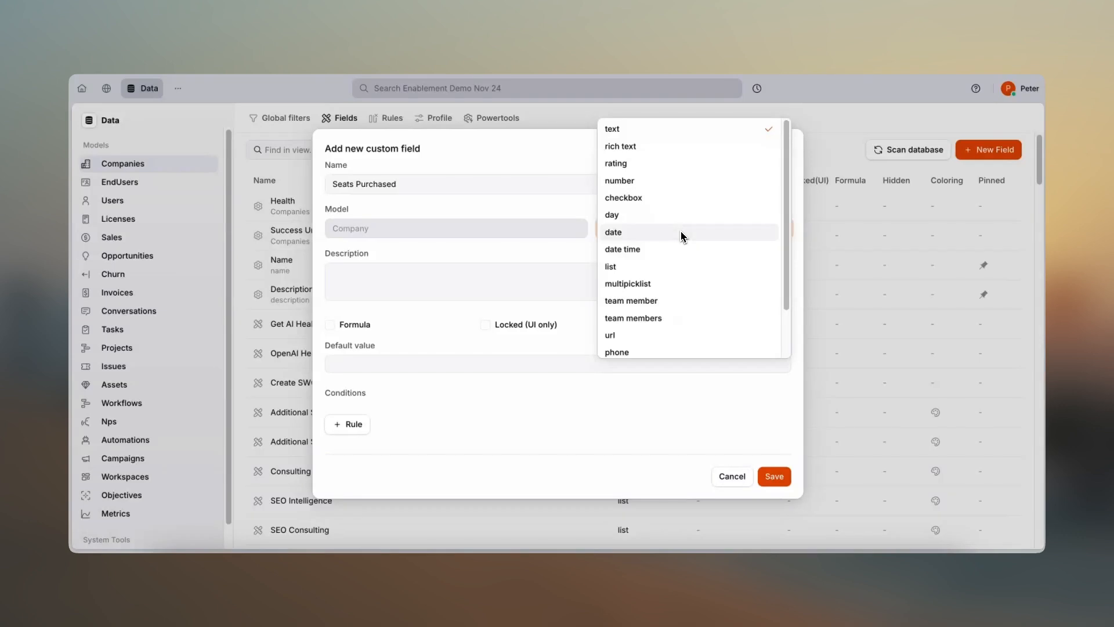
scroll(681, 235, down, 2)
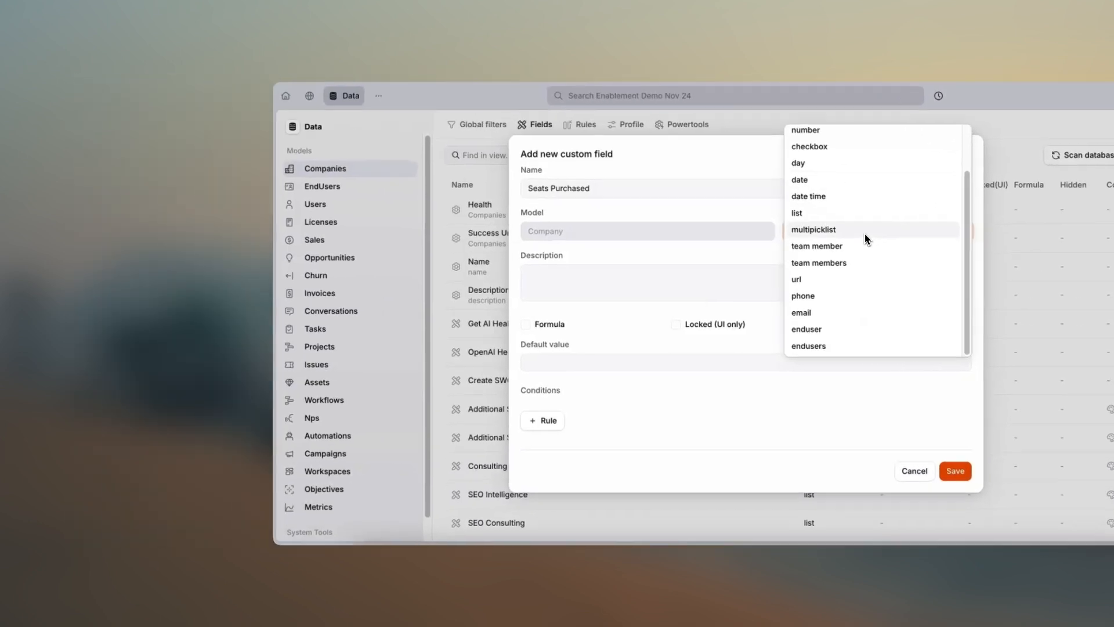
scroll(704, 191, up, 2)
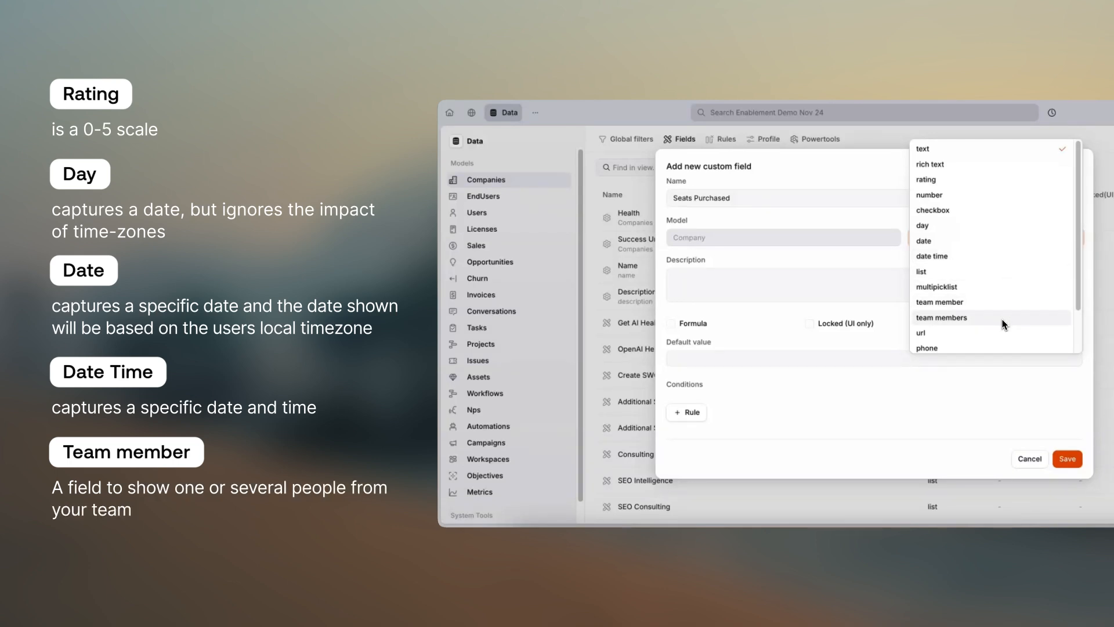
scroll(1005, 325, down, 2)
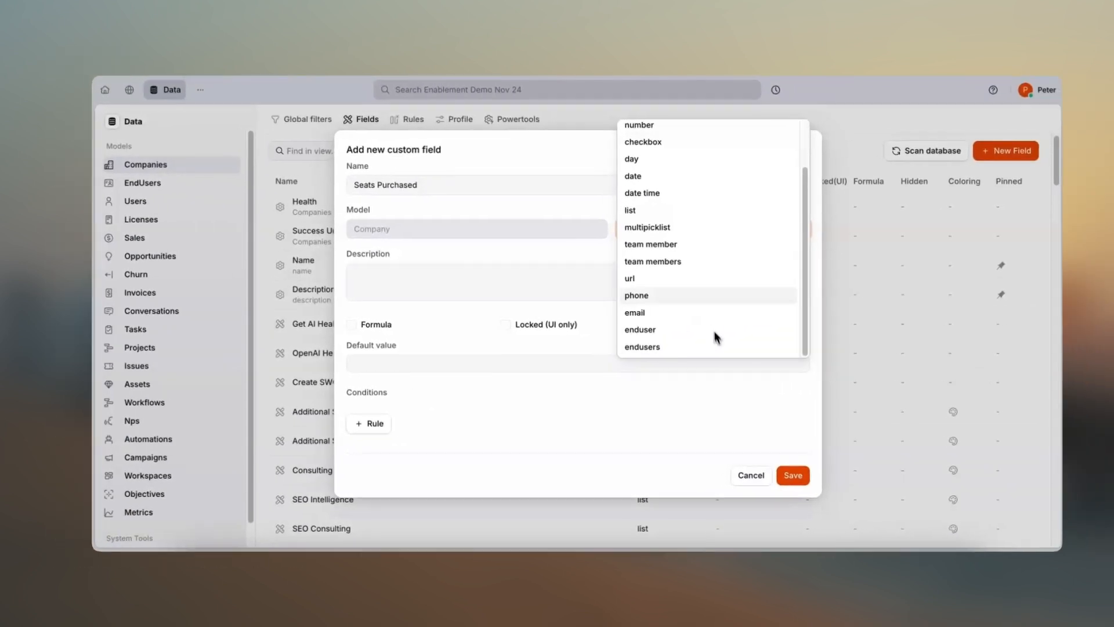
scroll(983, 293, up, 2)
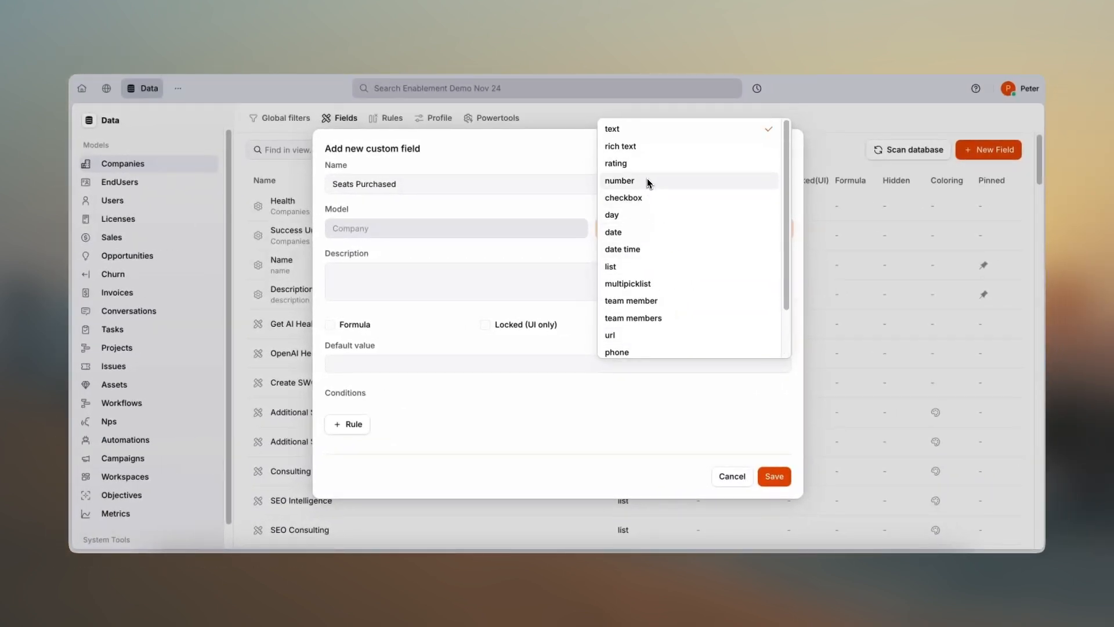
click(648, 182)
click(405, 328)
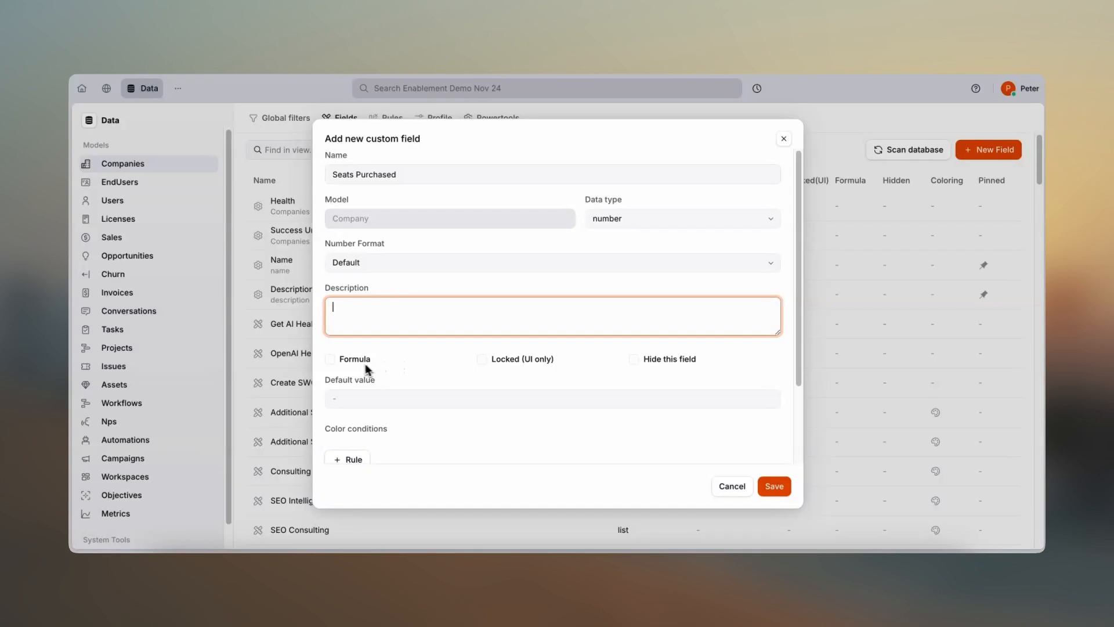
click(330, 359)
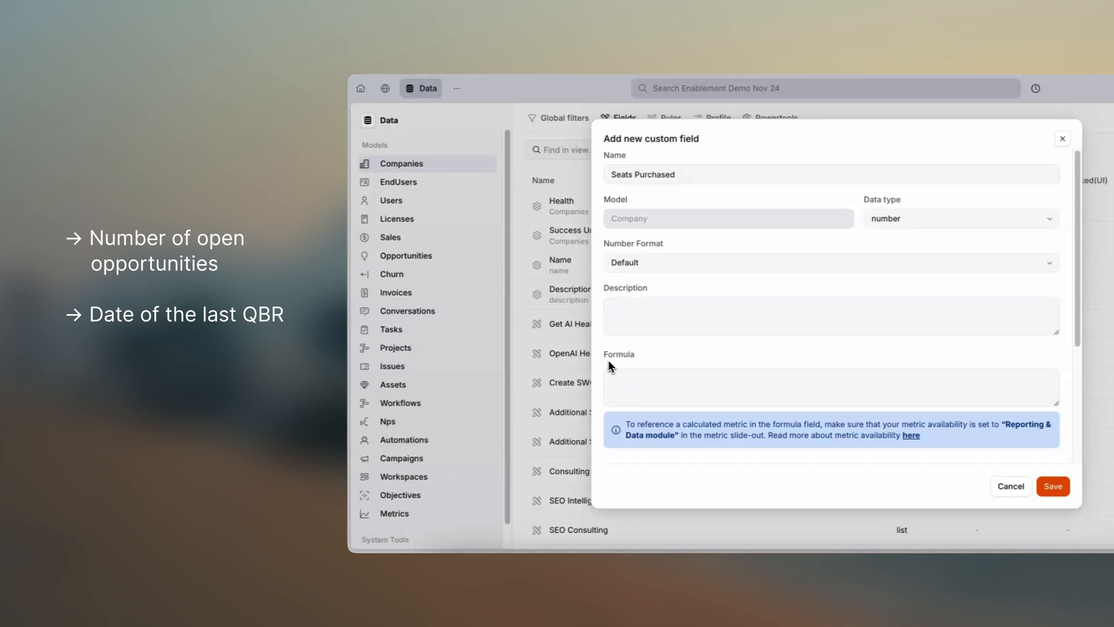
scroll(608, 360, down, 1)
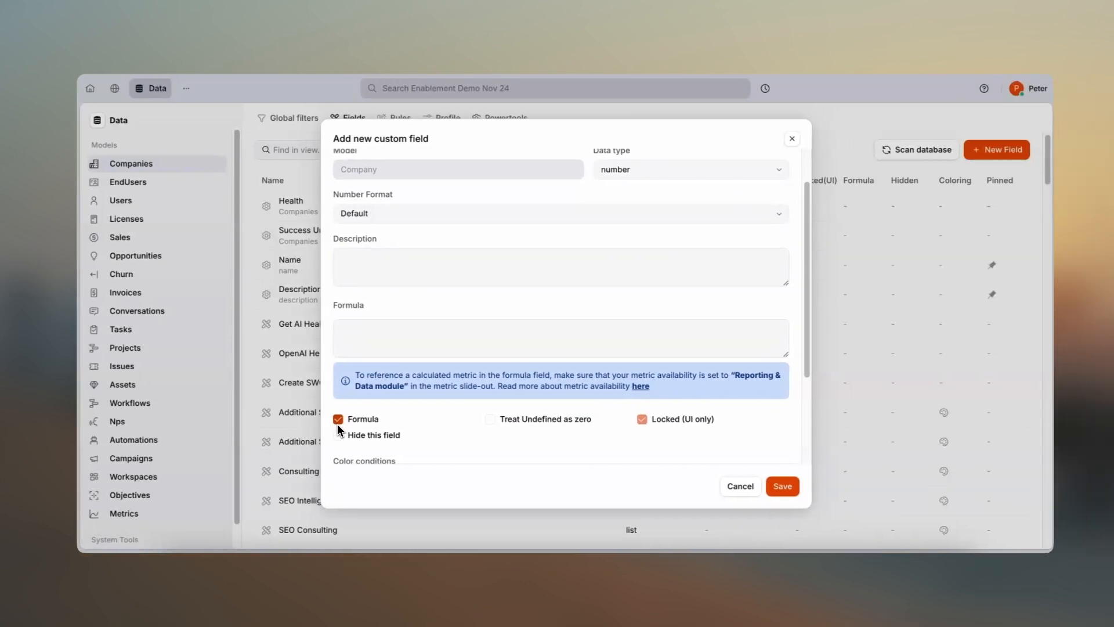
click(608, 419)
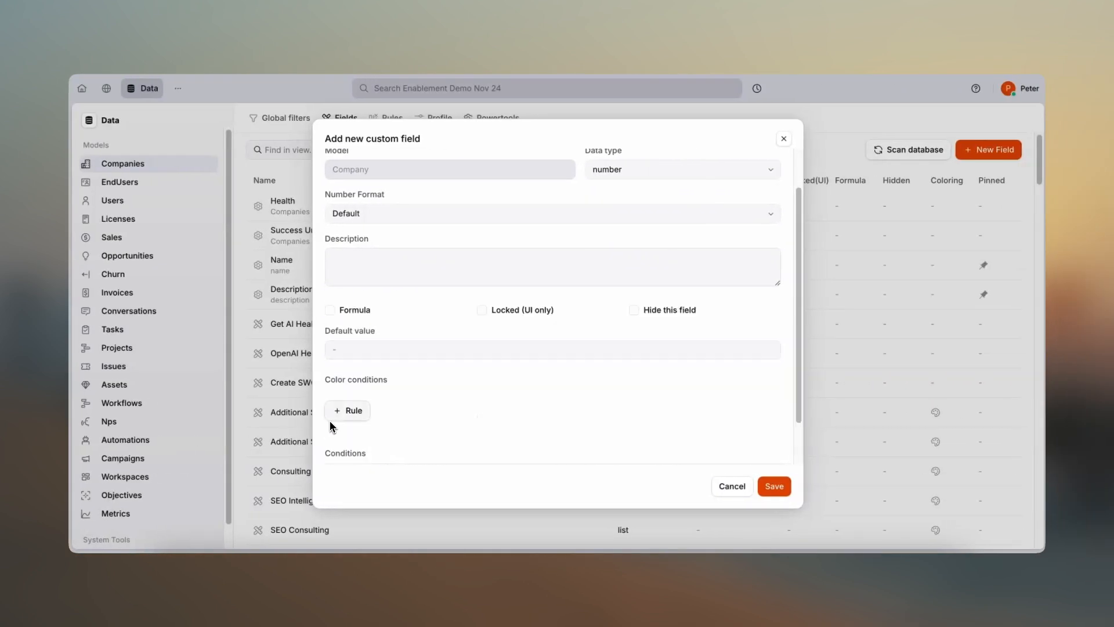
click(485, 315)
click(485, 315)
click(635, 314)
Set the default value of the Seats Purchased field to 5.
click(461, 351)
text(5)
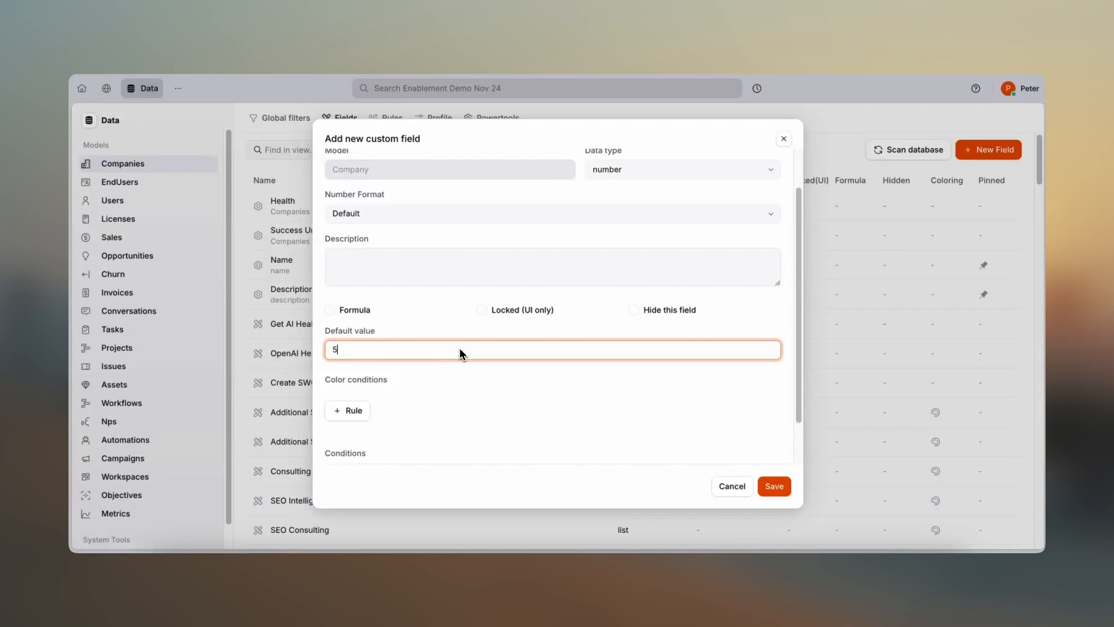
click(430, 394)
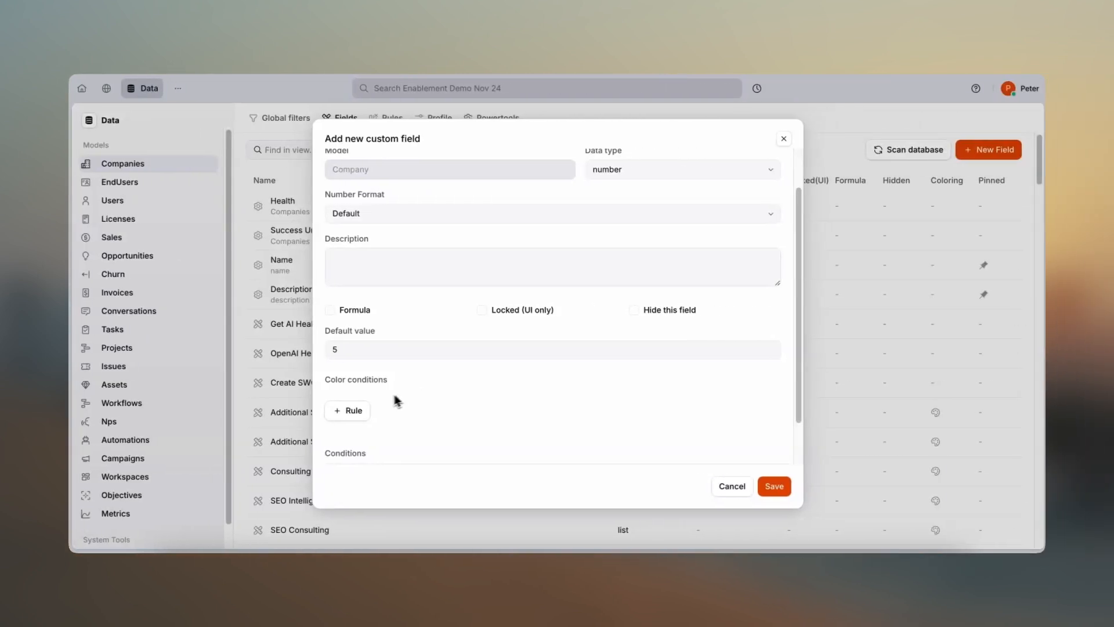
Add a color condition that marks values more than 5 in green.
click(350, 410)
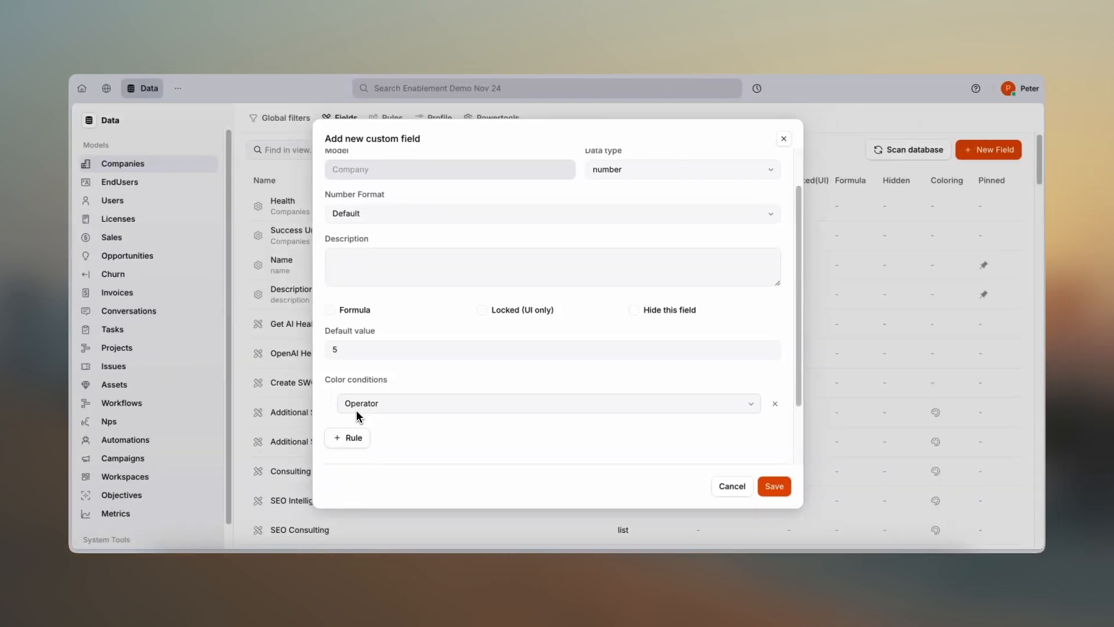
click(357, 410)
click(361, 409)
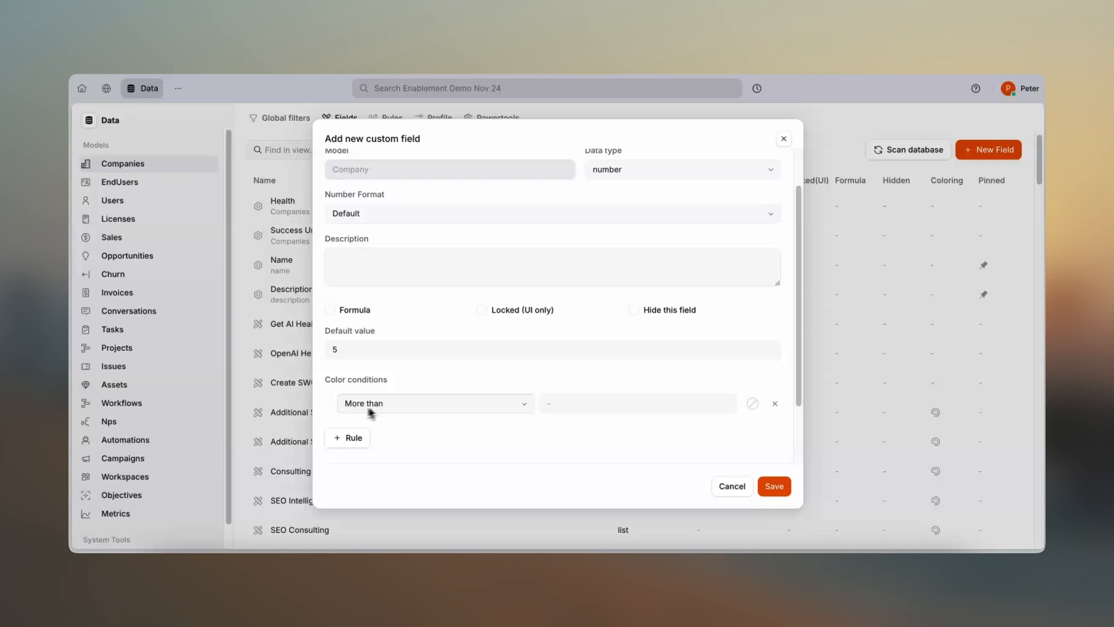
click(566, 406)
text(5)
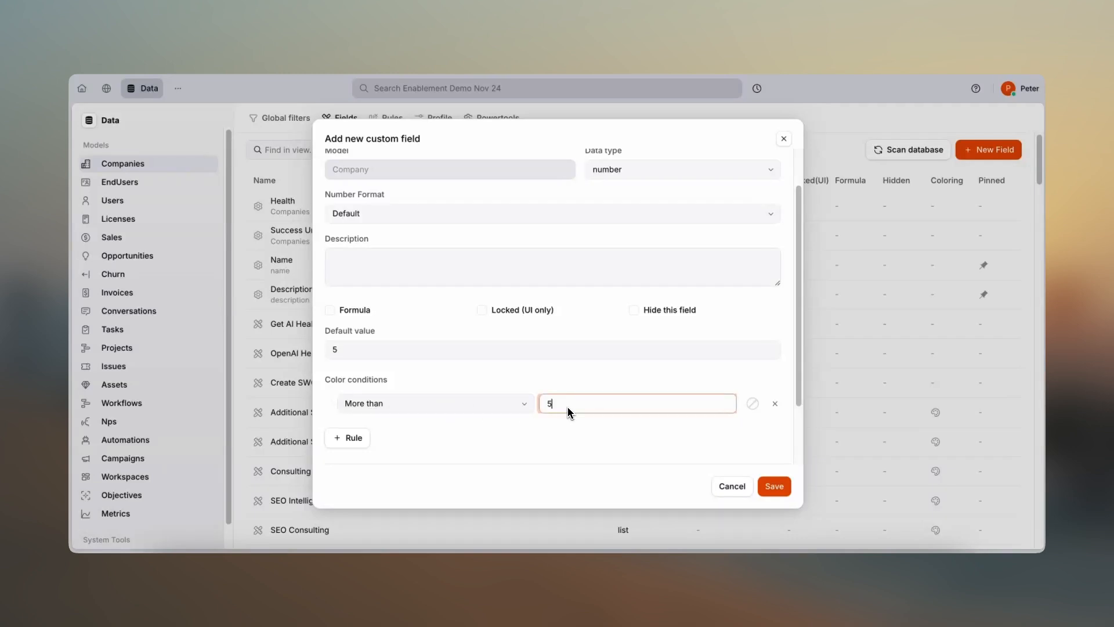
click(753, 403)
click(670, 412)
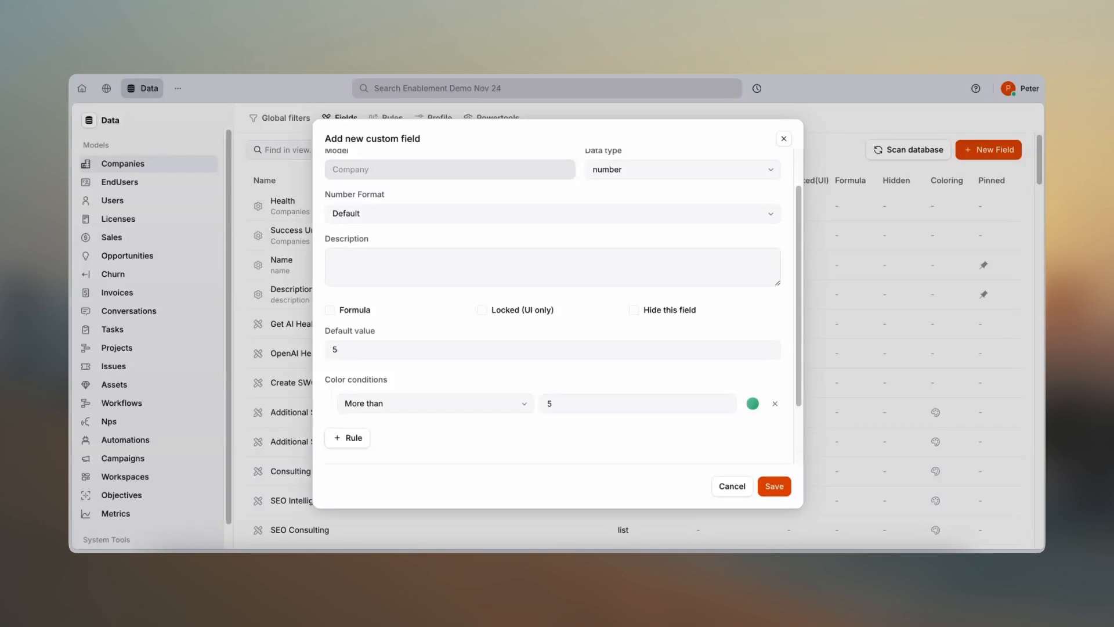
Add a condition to the field requiring Phase to be equal to Onboarding.
scroll(457, 388, down, 1)
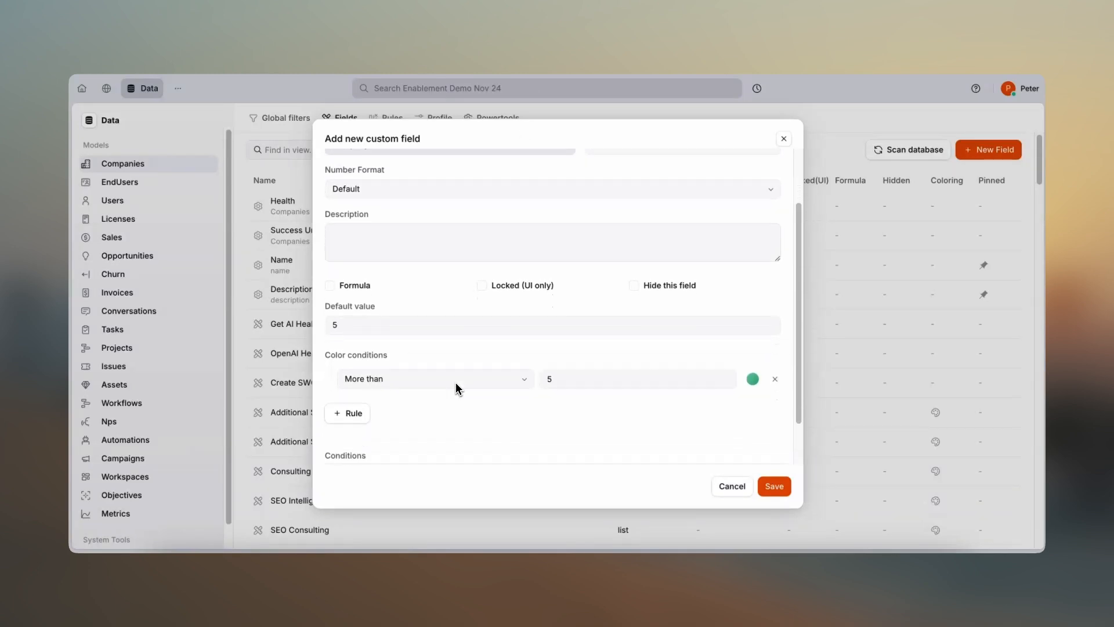
scroll(457, 388, down, 2)
click(353, 436)
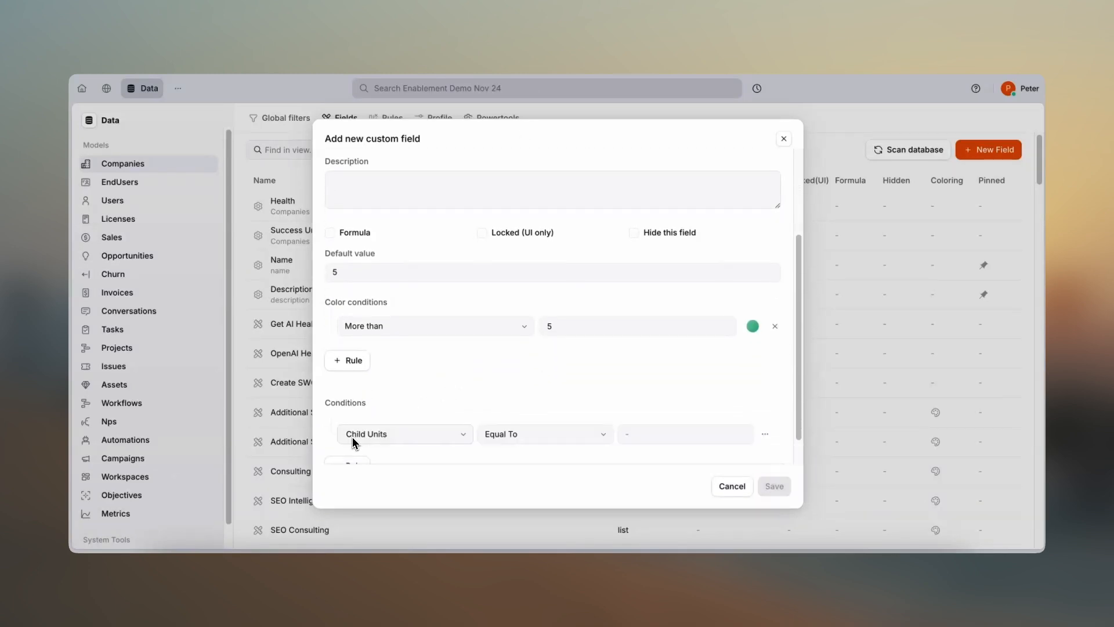
click(365, 437)
text(ph)
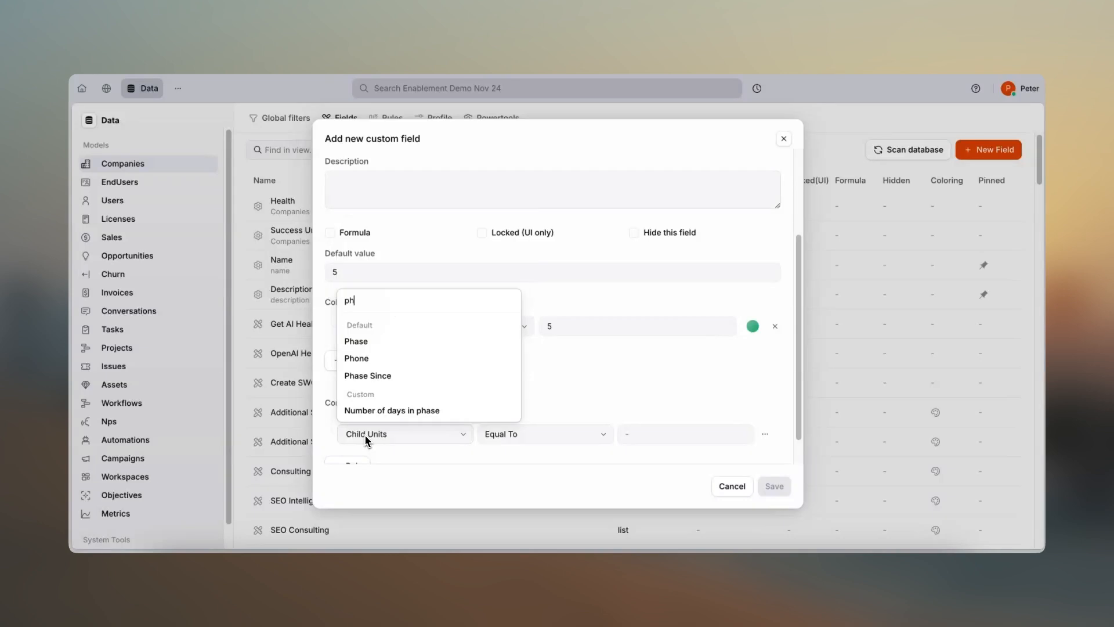
click(389, 343)
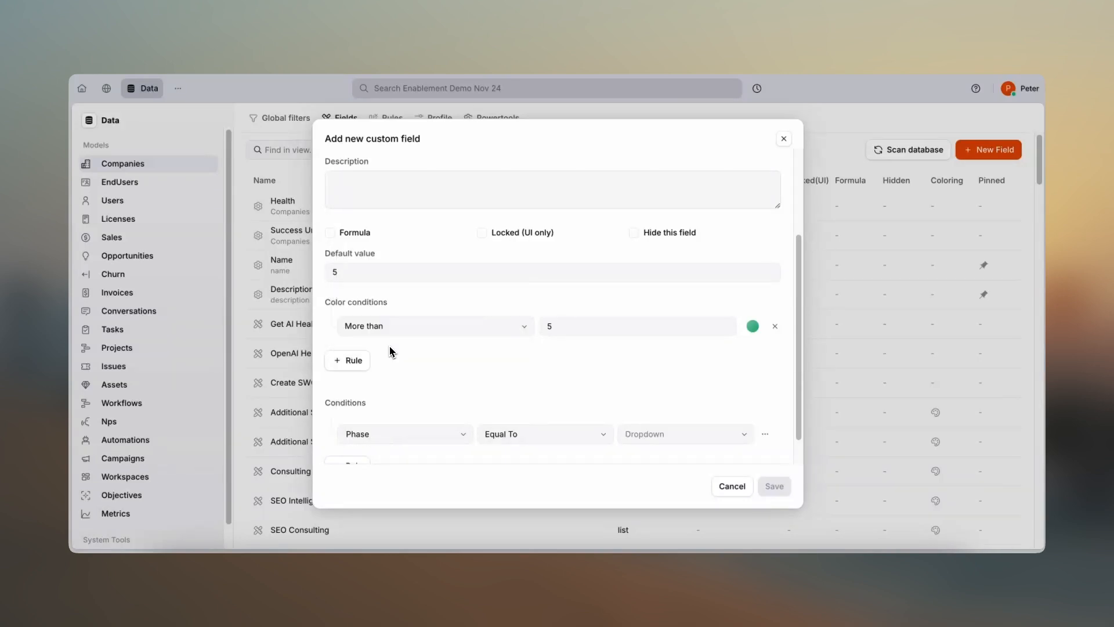
click(653, 436)
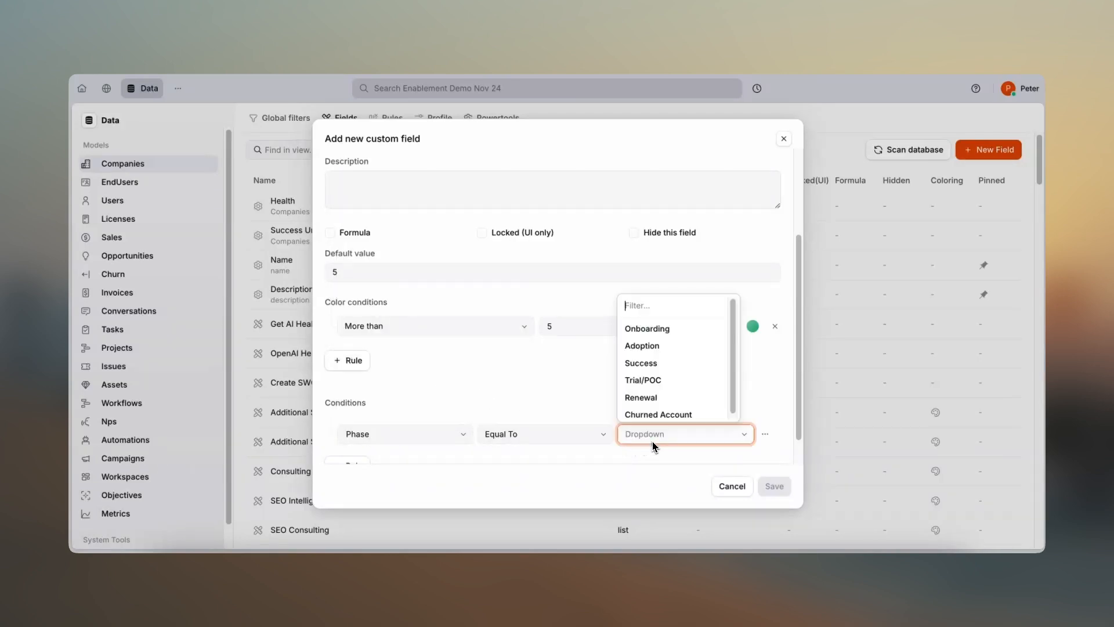
click(678, 329)
scroll(701, 398, down, 1)
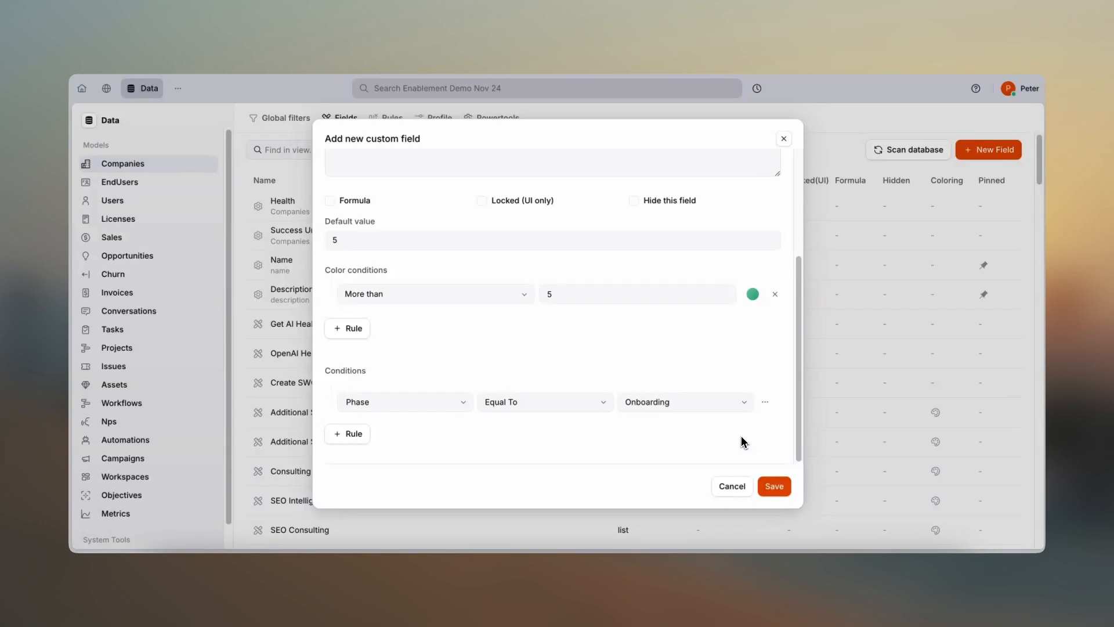
Delete the Phase condition and save the new custom field.
click(765, 402)
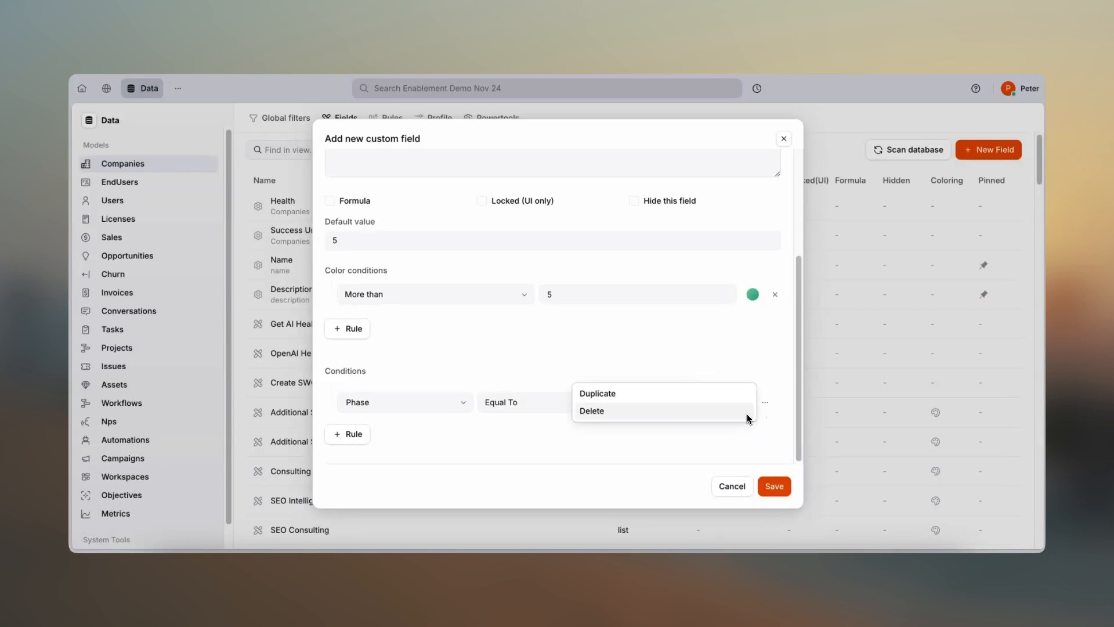
click(747, 415)
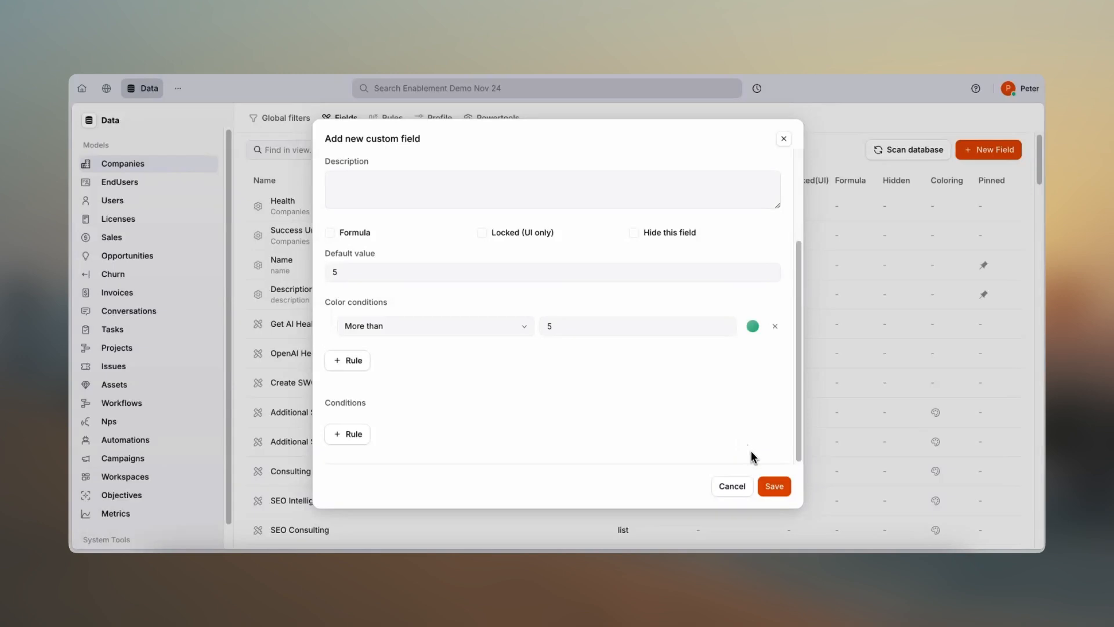
click(775, 487)
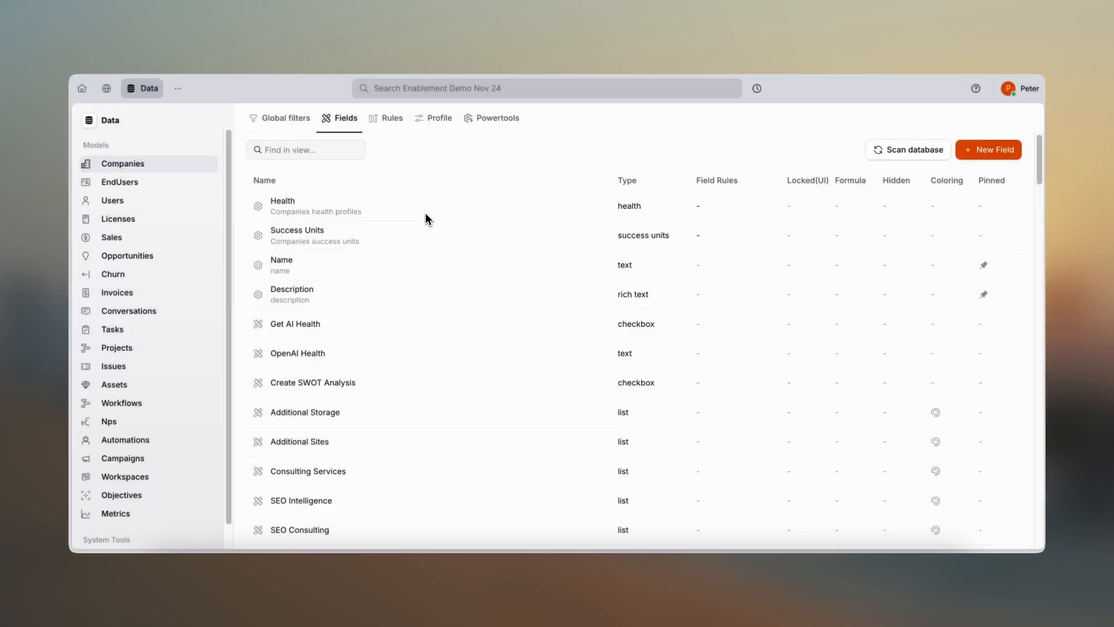
View the Companies field rules and open the Default Profile template from the company profile templates.
click(395, 131)
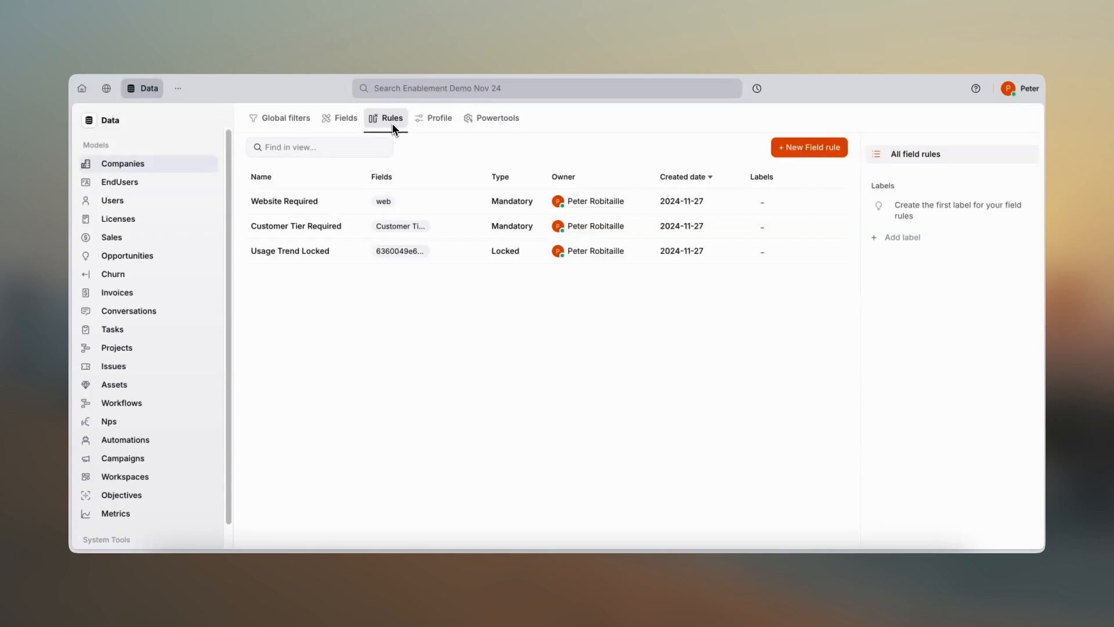
click(437, 126)
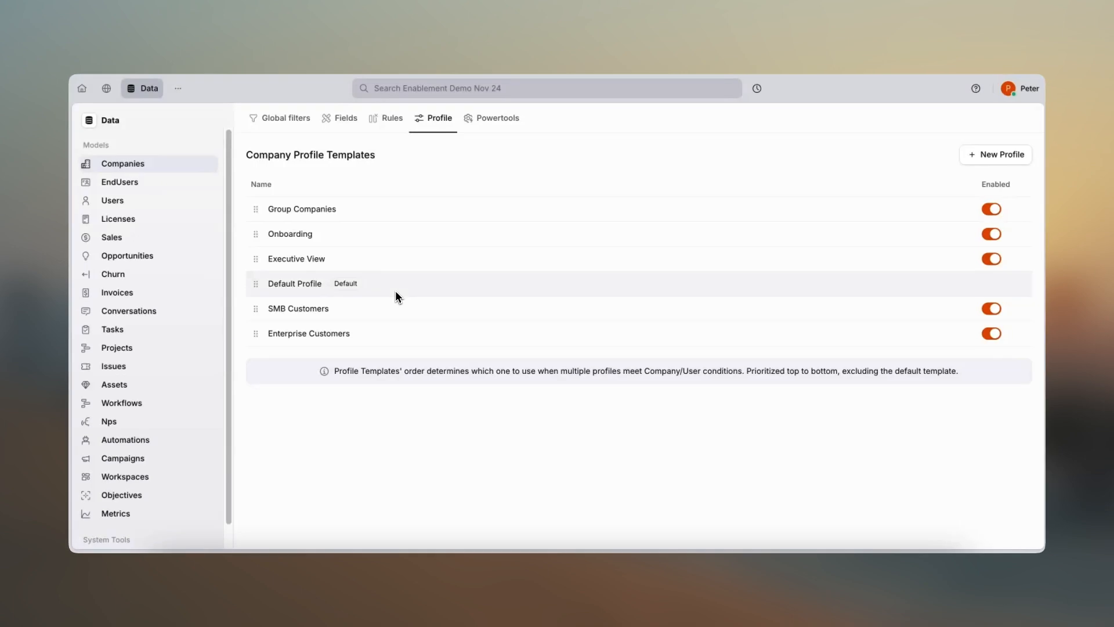
click(730, 299)
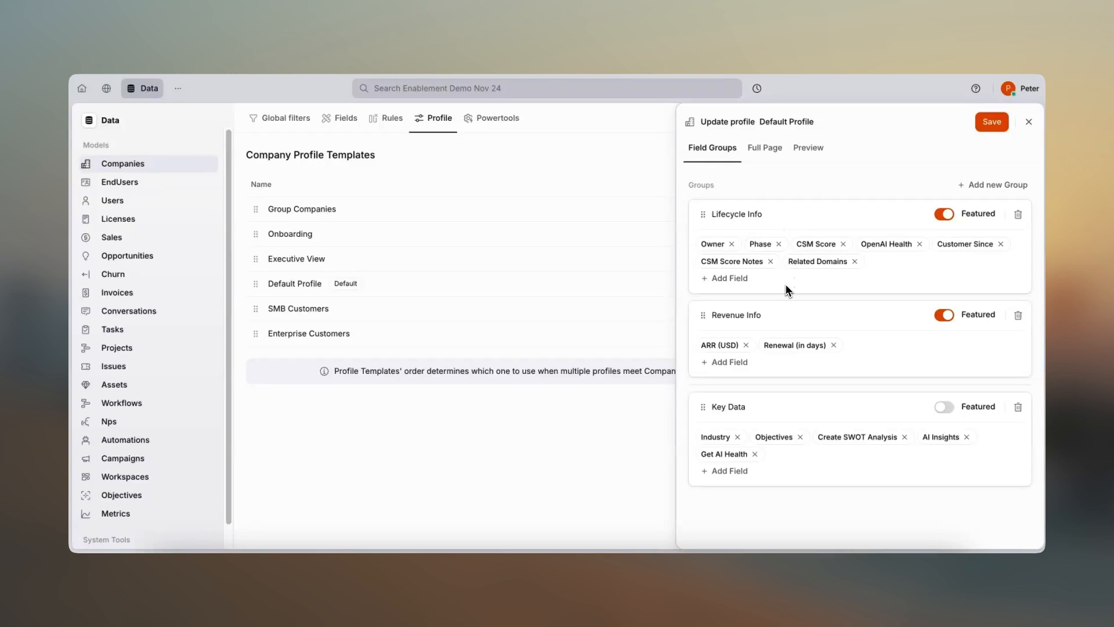
Look through the fields that can be added to Lifecycle Info, move Related Domains before CSM Score Notes, and close the profile without saving.
click(719, 280)
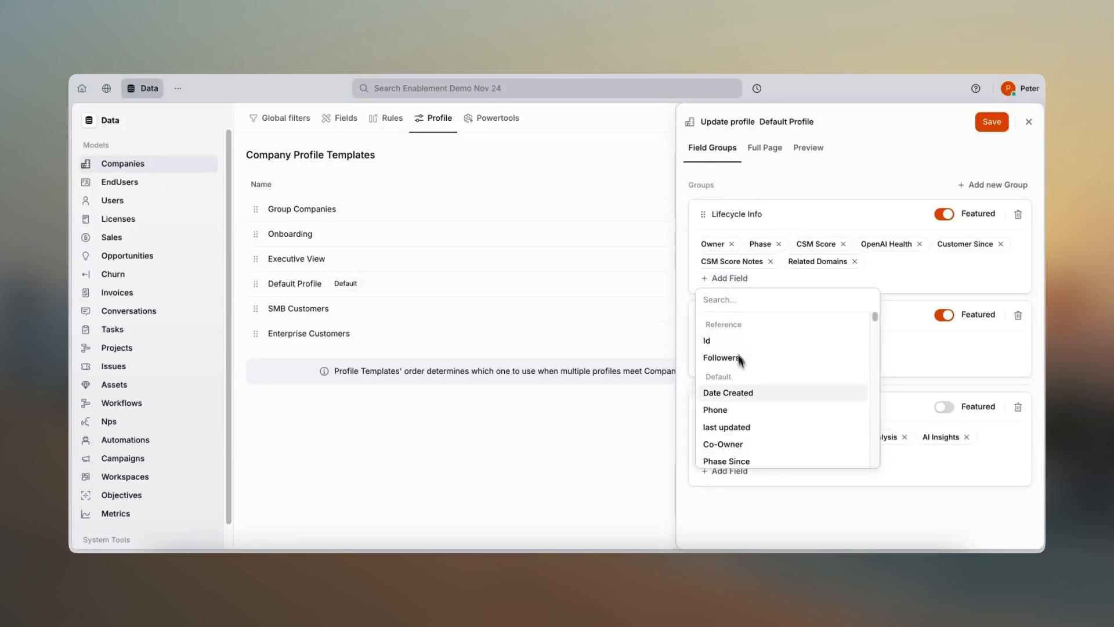
scroll(748, 395, down, 3)
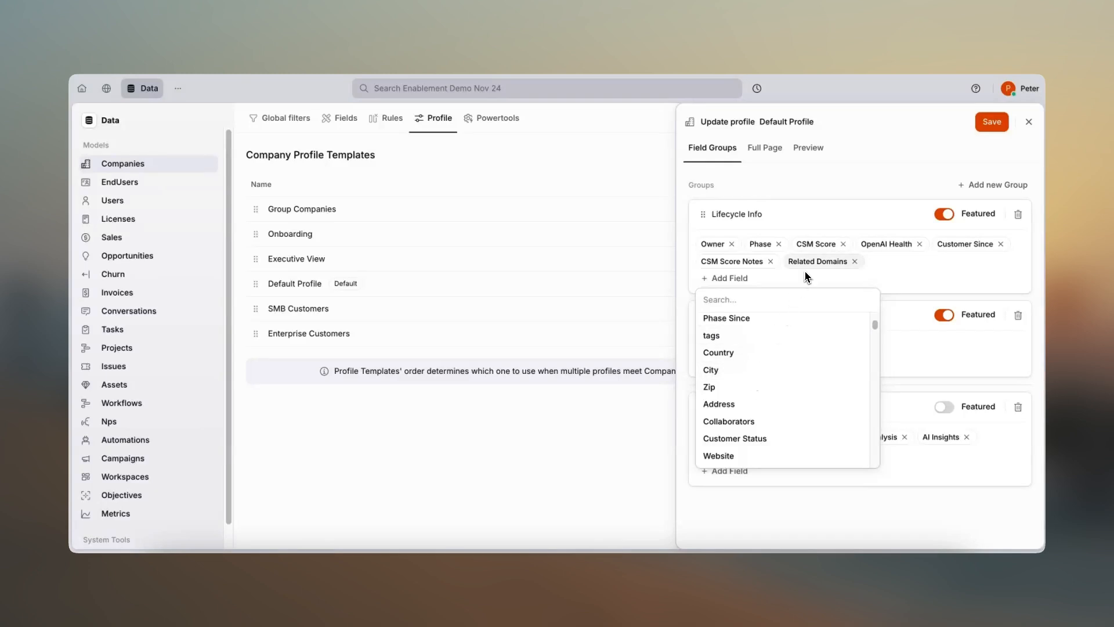
drag(806, 265, 711, 267)
click(911, 298)
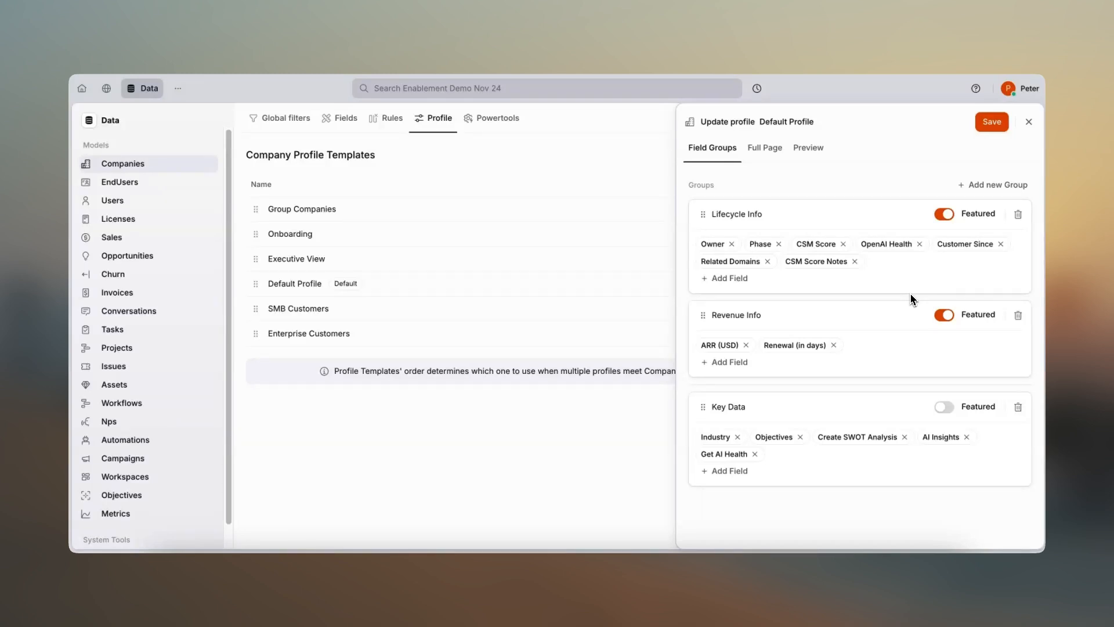
click(1028, 122)
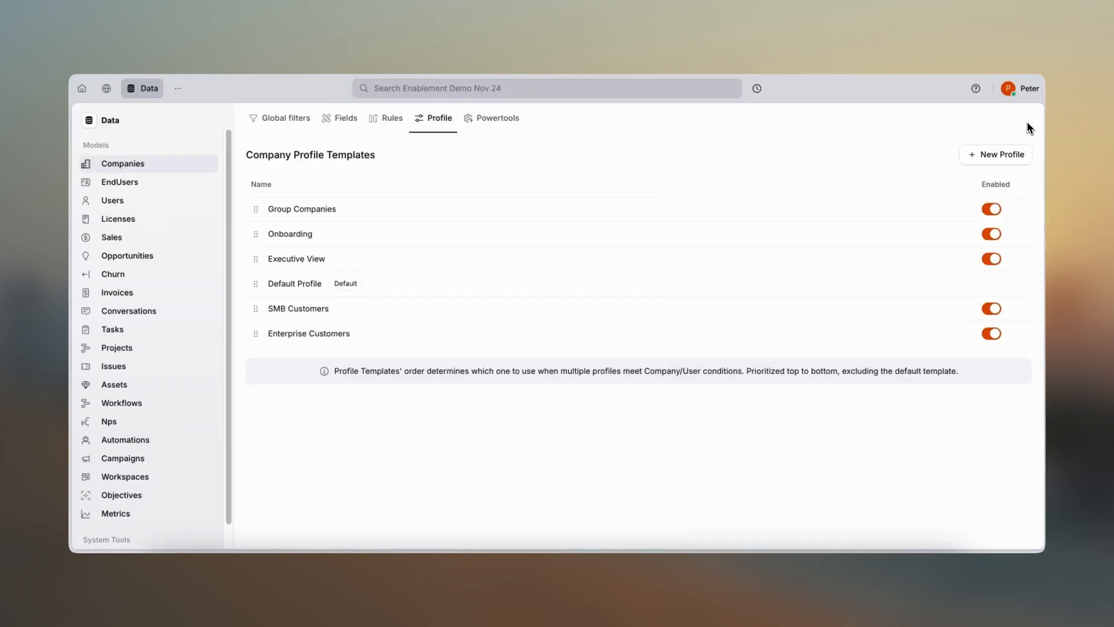
Open the Default Profile template of the Projects model and review its field groups and conditional fields.
click(161, 352)
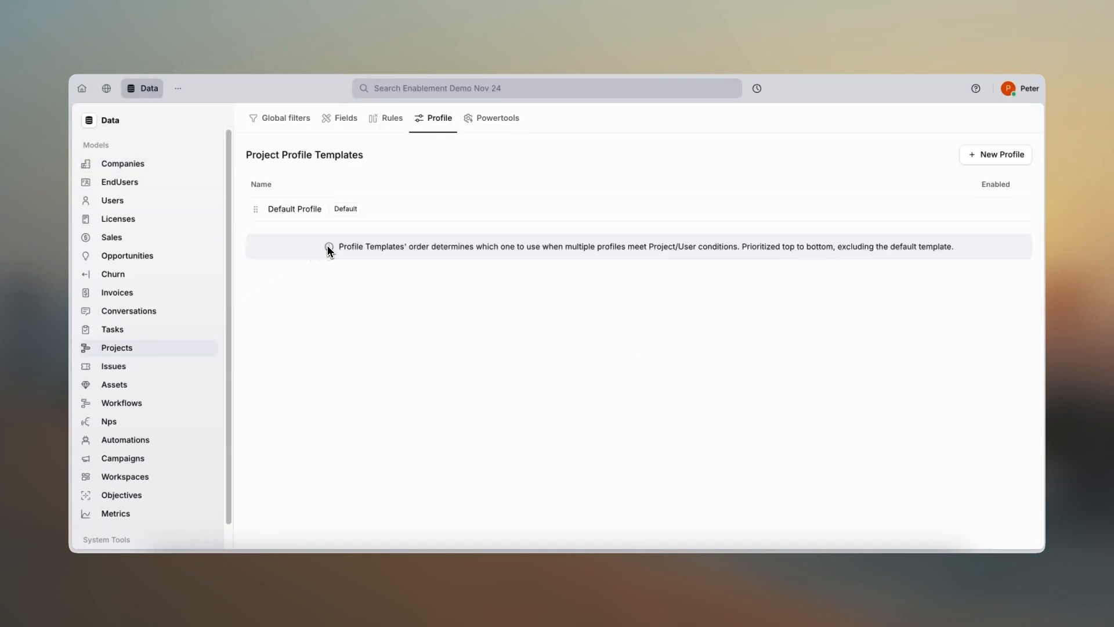
click(323, 216)
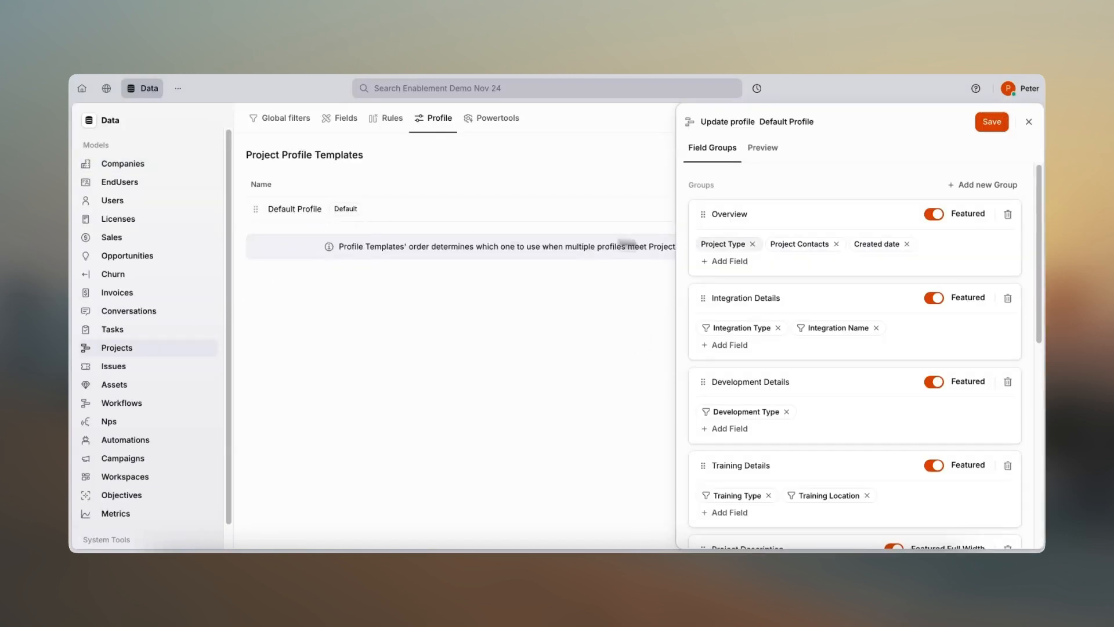
scroll(691, 328, down, 5)
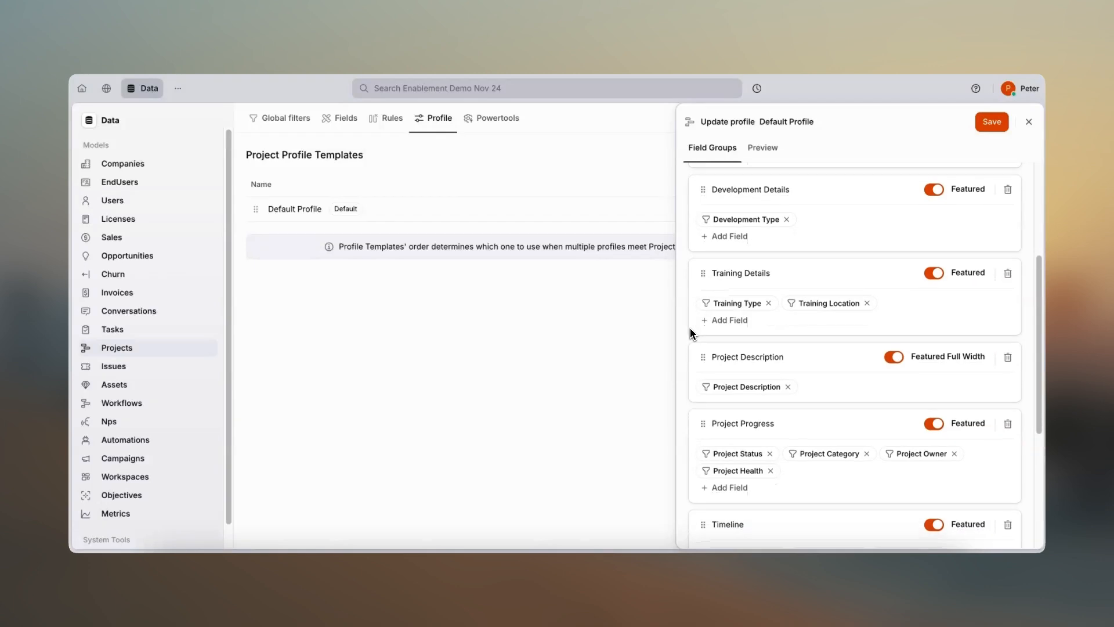
scroll(690, 328, down, 6)
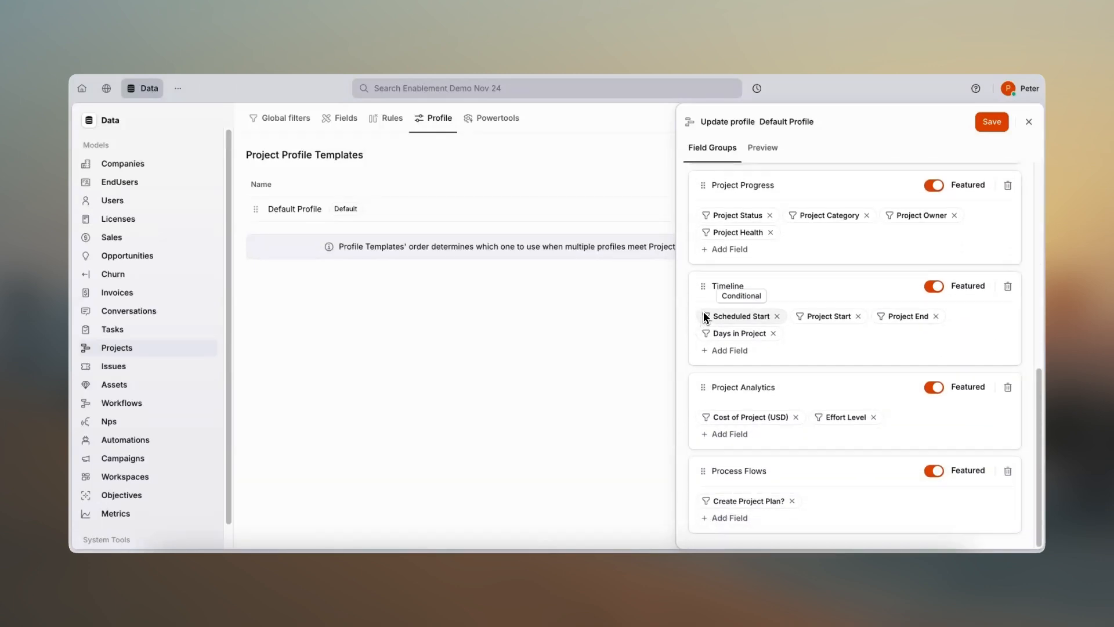
scroll(705, 315, up, 11)
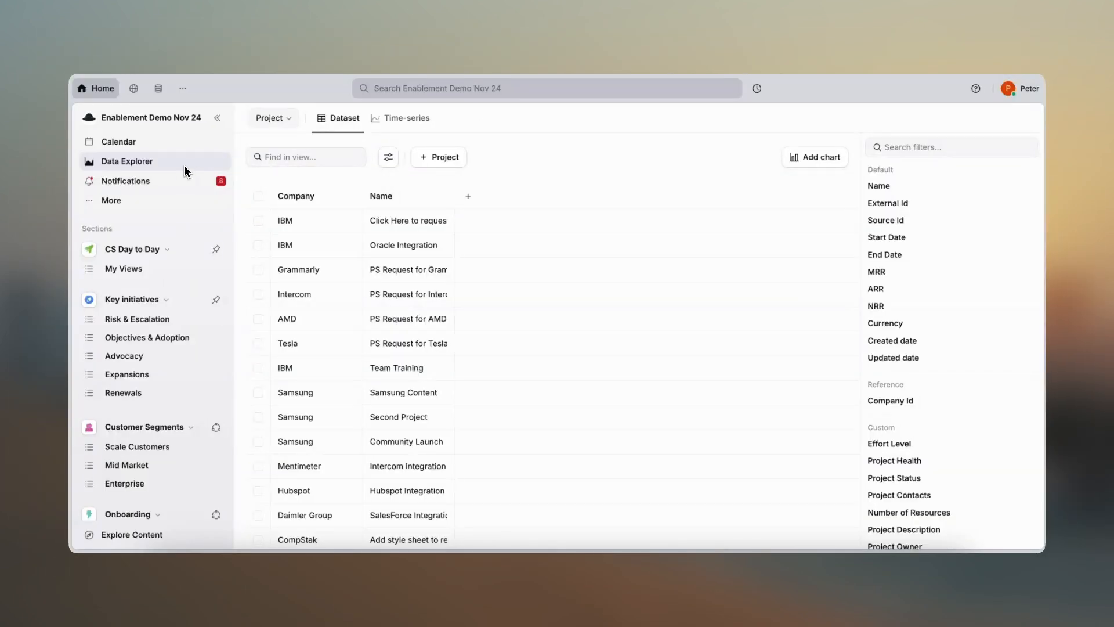
Create a new project named My Project for the company Adobe in the Data Explorer.
click(277, 117)
click(350, 124)
click(434, 157)
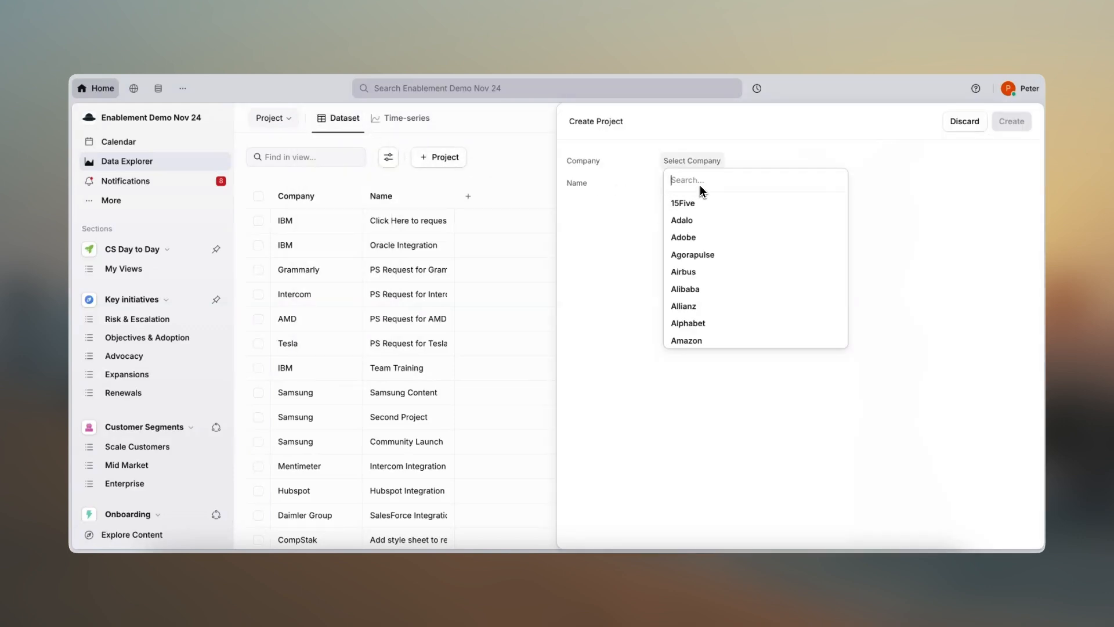
click(688, 237)
click(670, 184)
text(M)
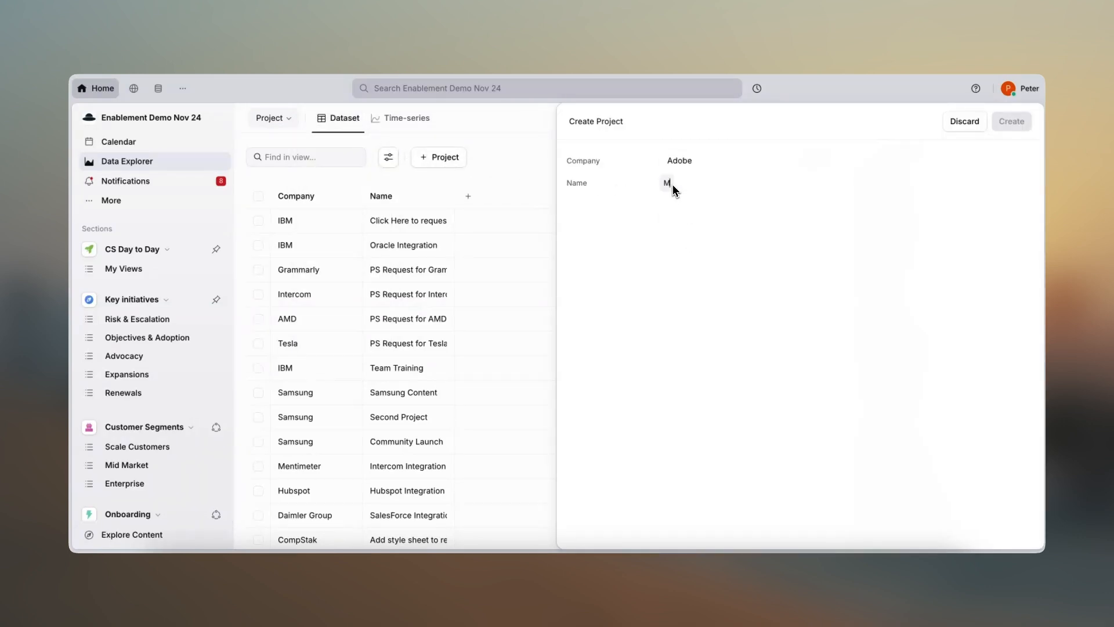
text(y Project)
key(Return)
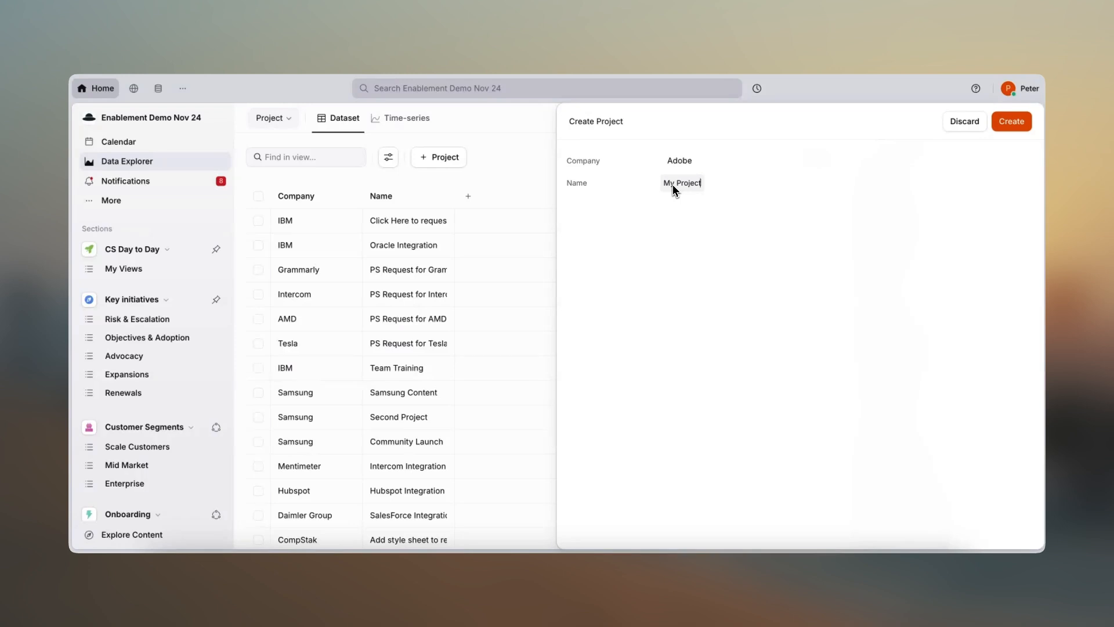
click(1013, 120)
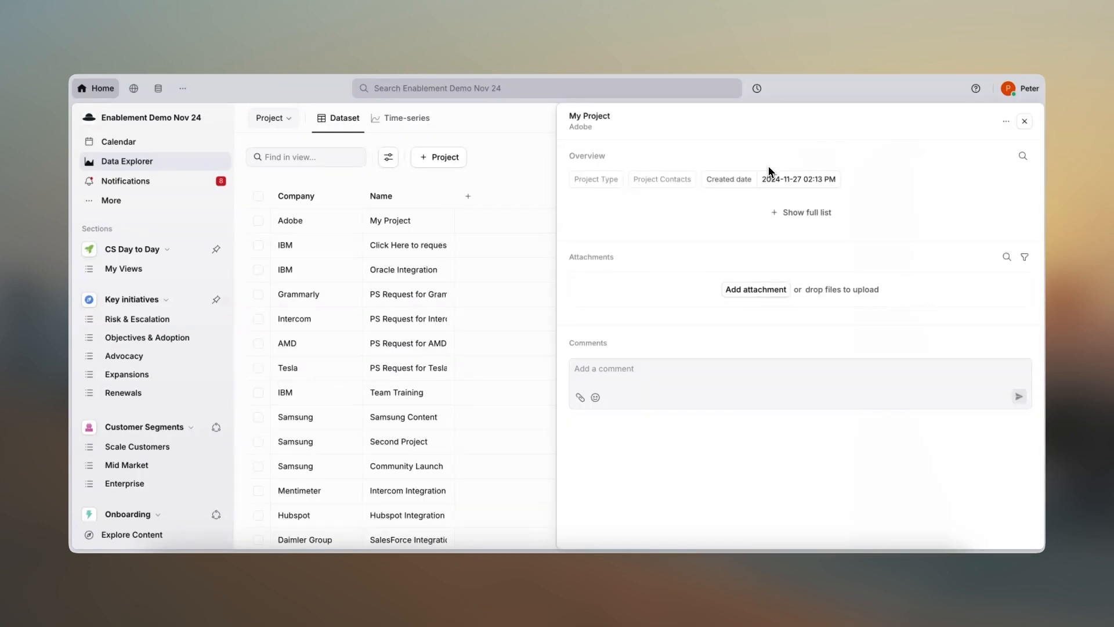
Set My Project's Project Type to Custom Integration, and change it to Consulting to compare the conditional fields.
click(609, 178)
click(668, 240)
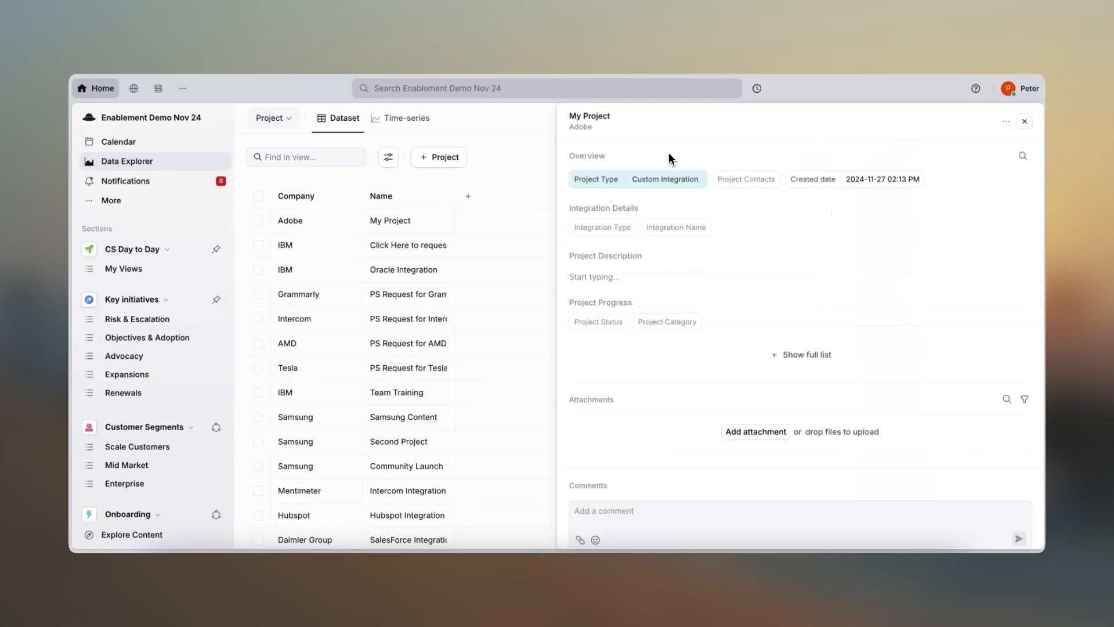
click(658, 184)
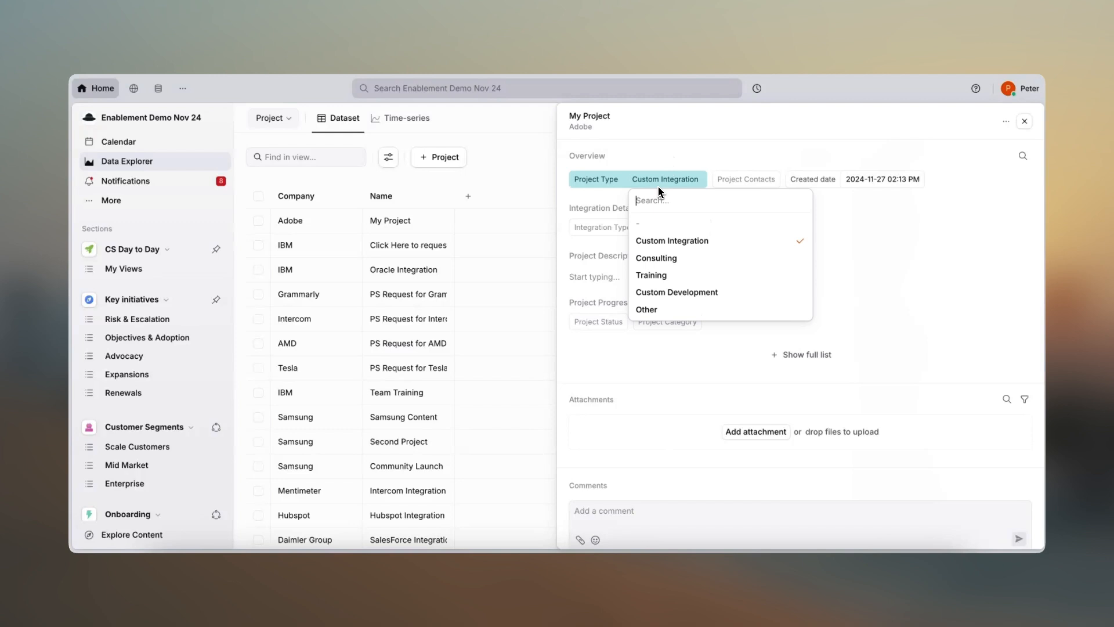
click(671, 261)
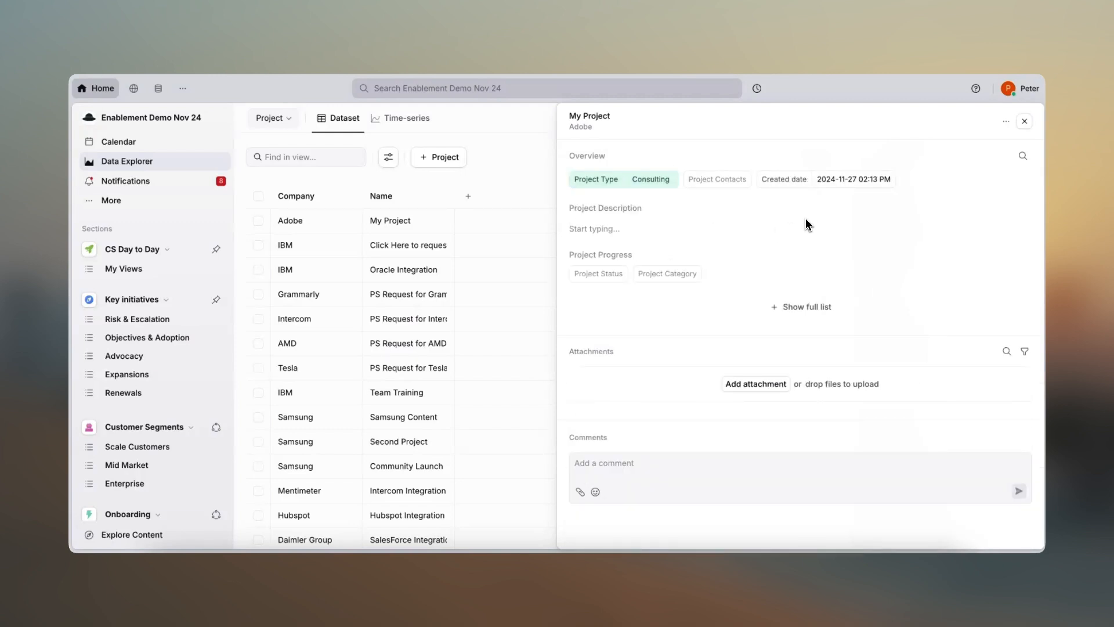
Reopen the Projects Default Profile in the data settings, check the available group types, and view its preview sections.
click(158, 90)
click(322, 213)
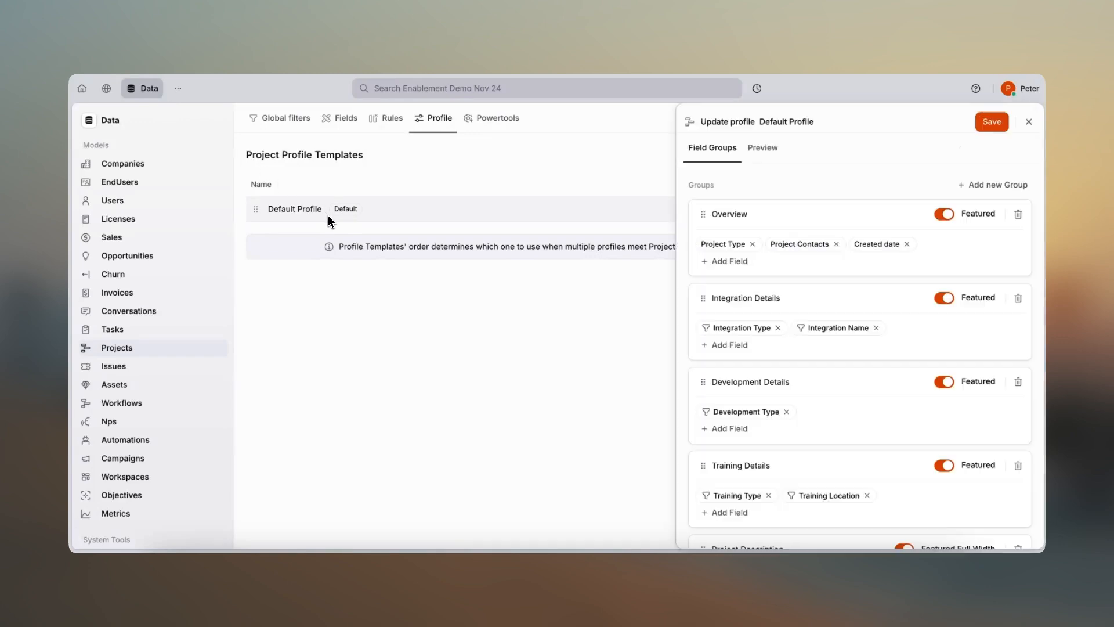
click(1001, 186)
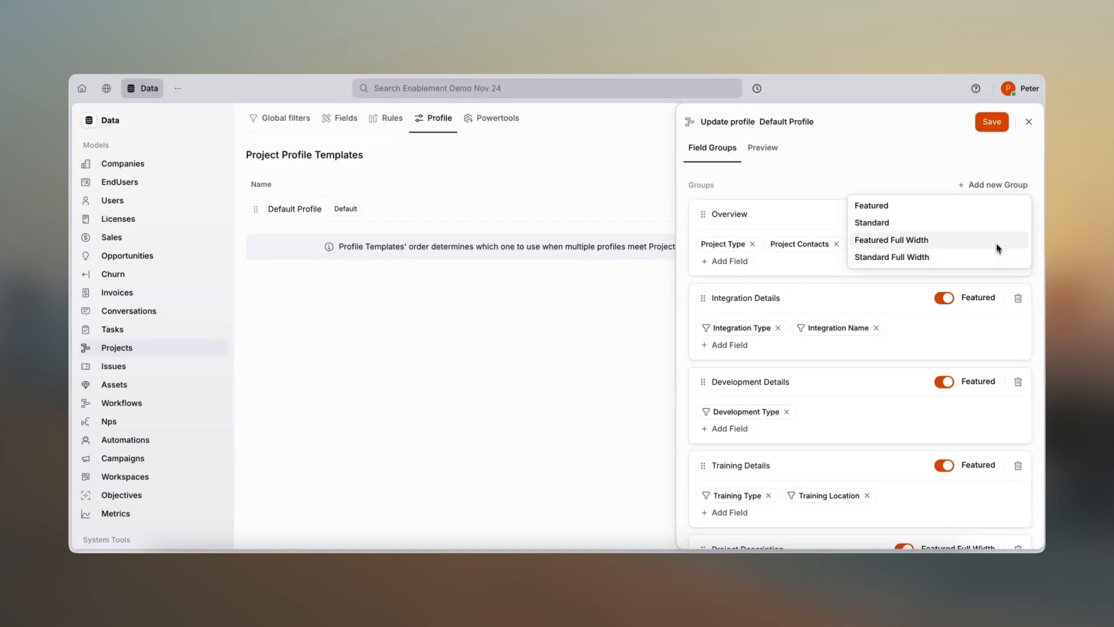
click(989, 162)
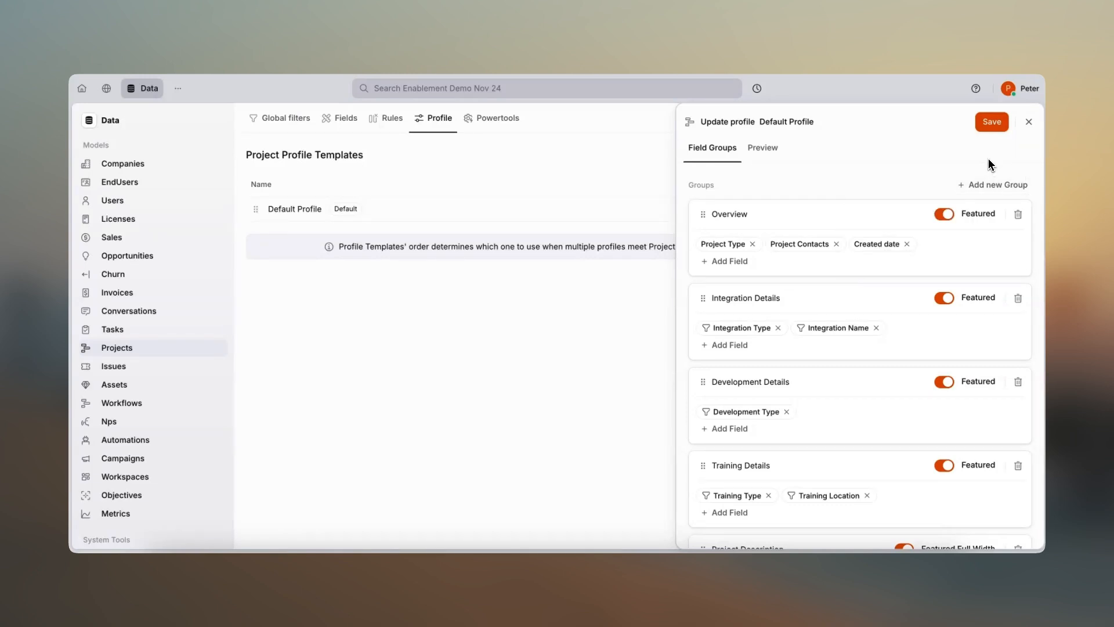
click(769, 152)
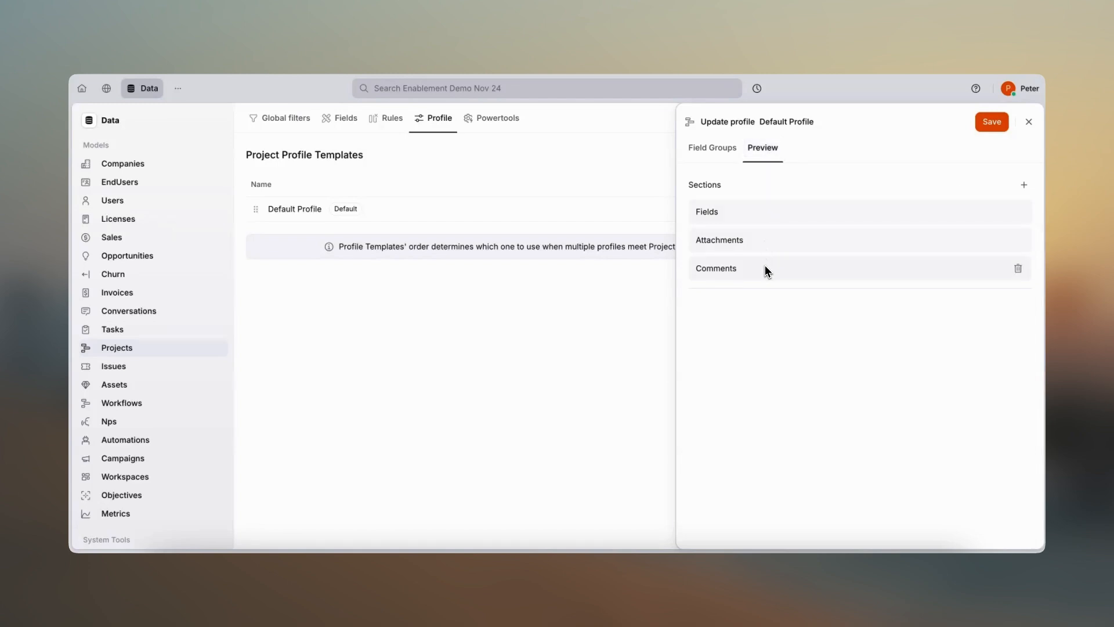
Open the Default Profile template of the Companies model and view its preview.
click(116, 169)
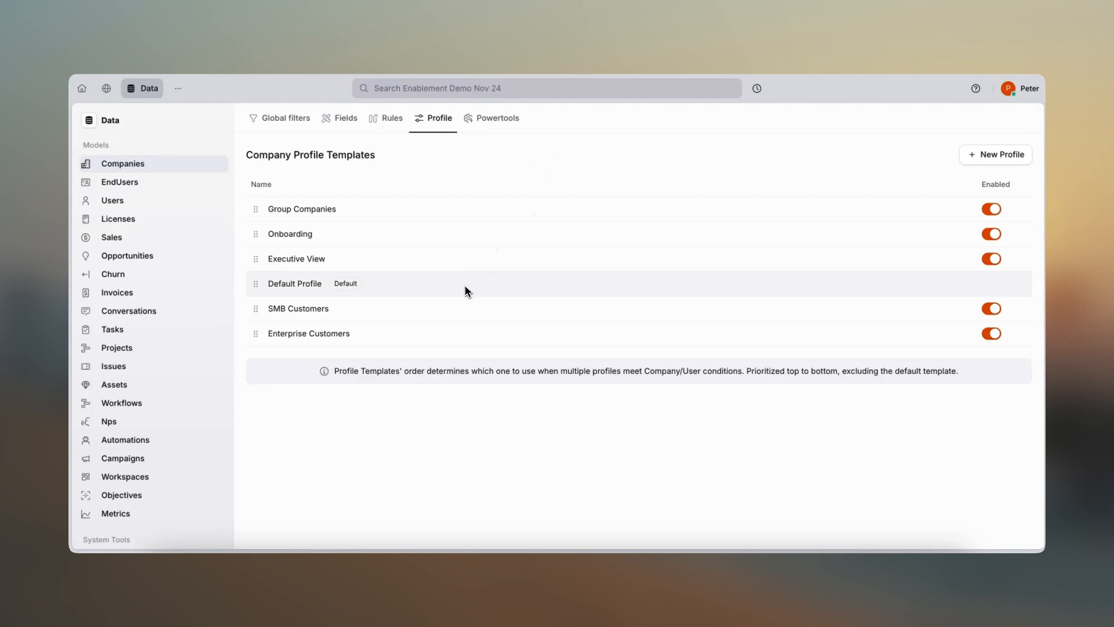
click(473, 283)
click(770, 154)
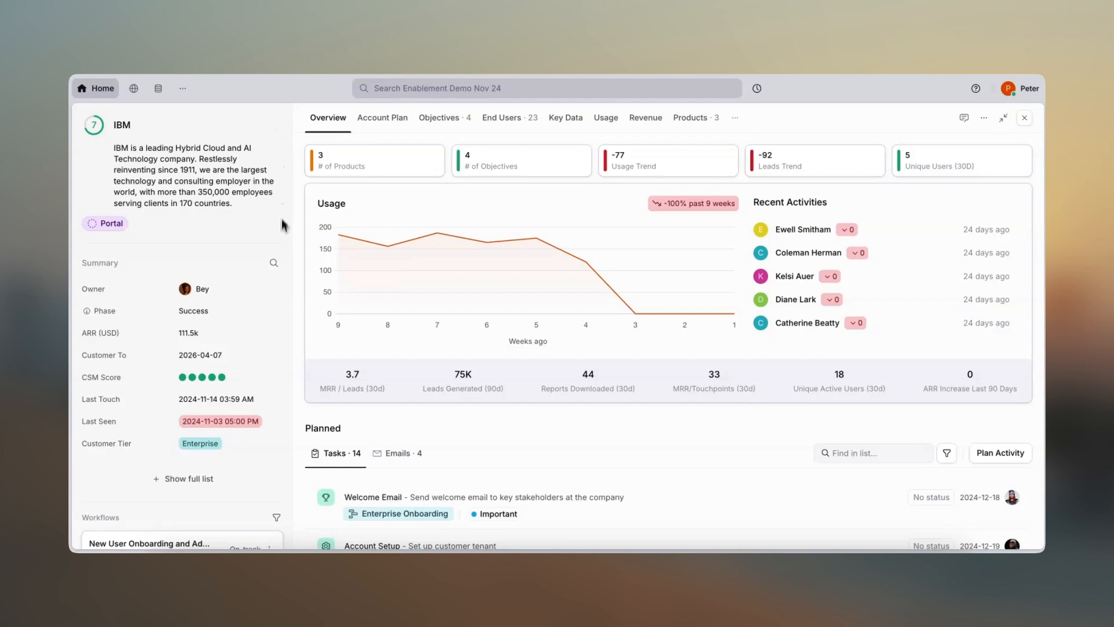
Expand the full list of fields in the IBM company profile and look through the Summary and Customer Info groups.
click(195, 479)
scroll(275, 494, down, 1)
scroll(274, 492, down, 3)
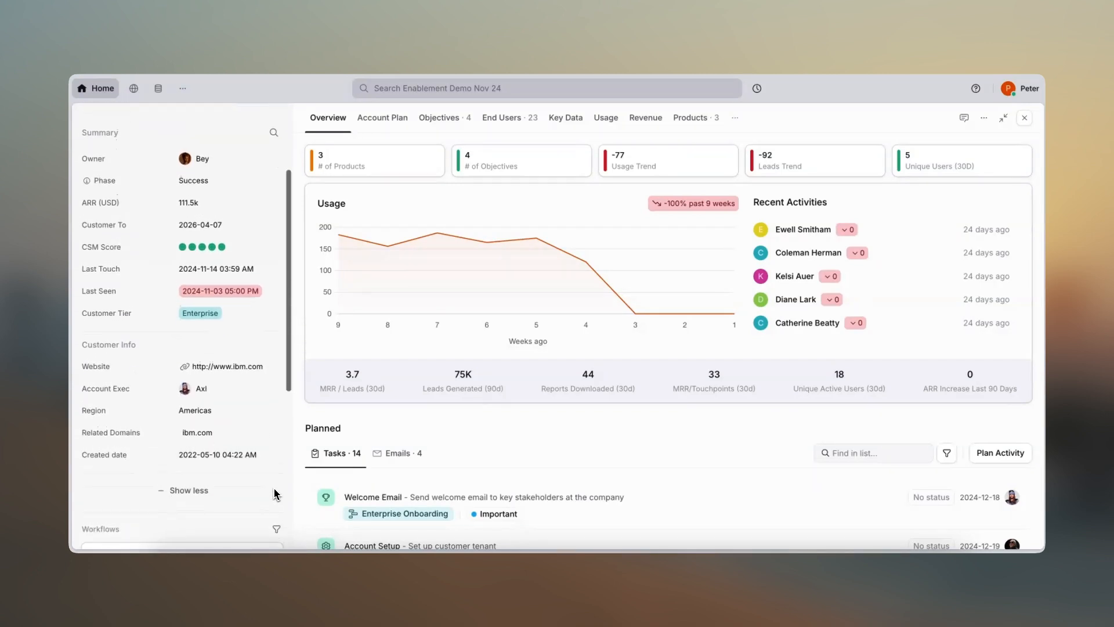
scroll(274, 492, up, 5)
Open IBM's Conversion % Increase objective and look through its full list of fields.
click(451, 131)
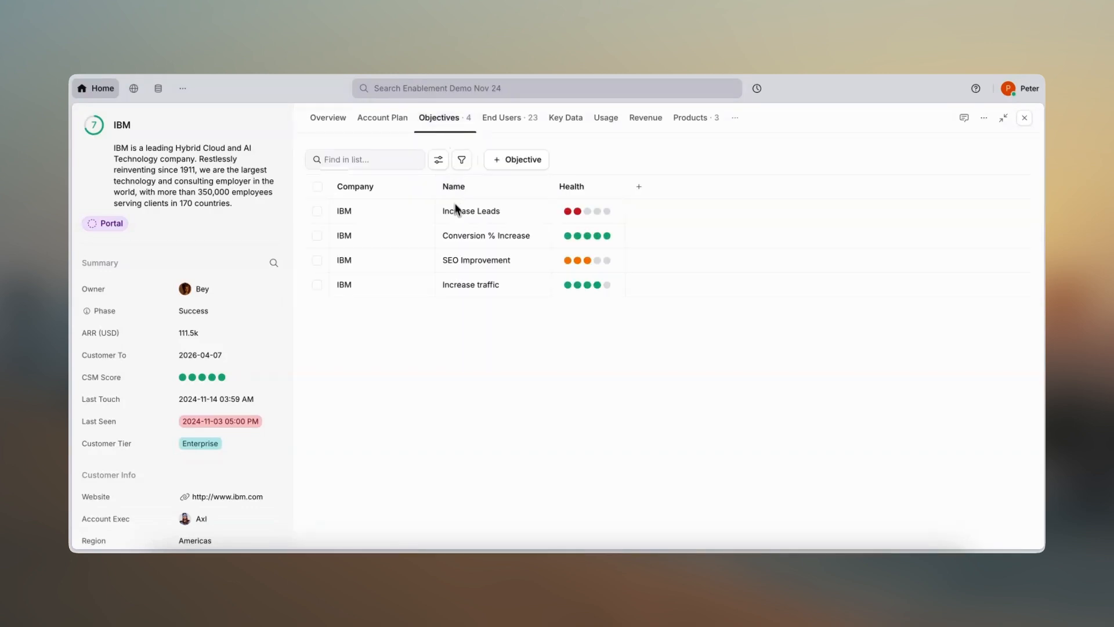
click(465, 239)
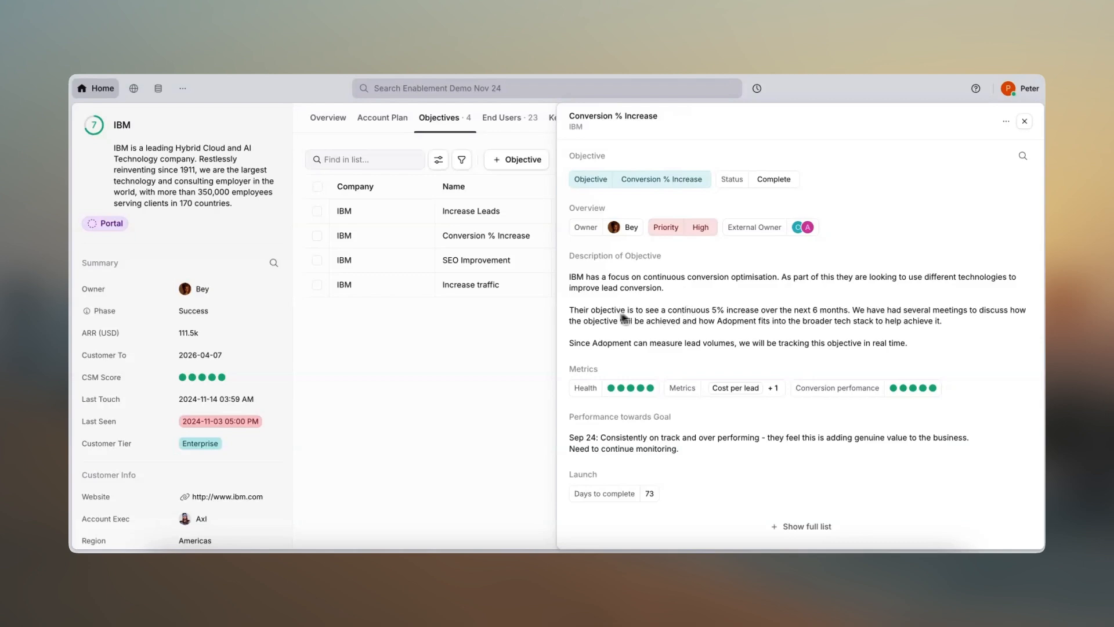
scroll(668, 322, down, 1)
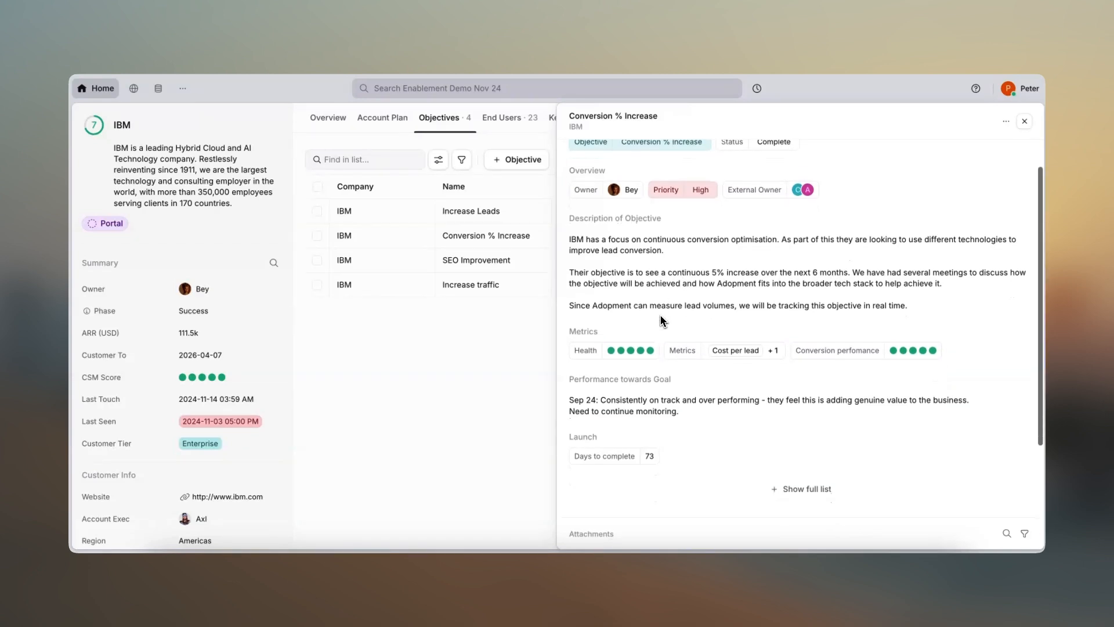
click(778, 488)
scroll(779, 486, down, 3)
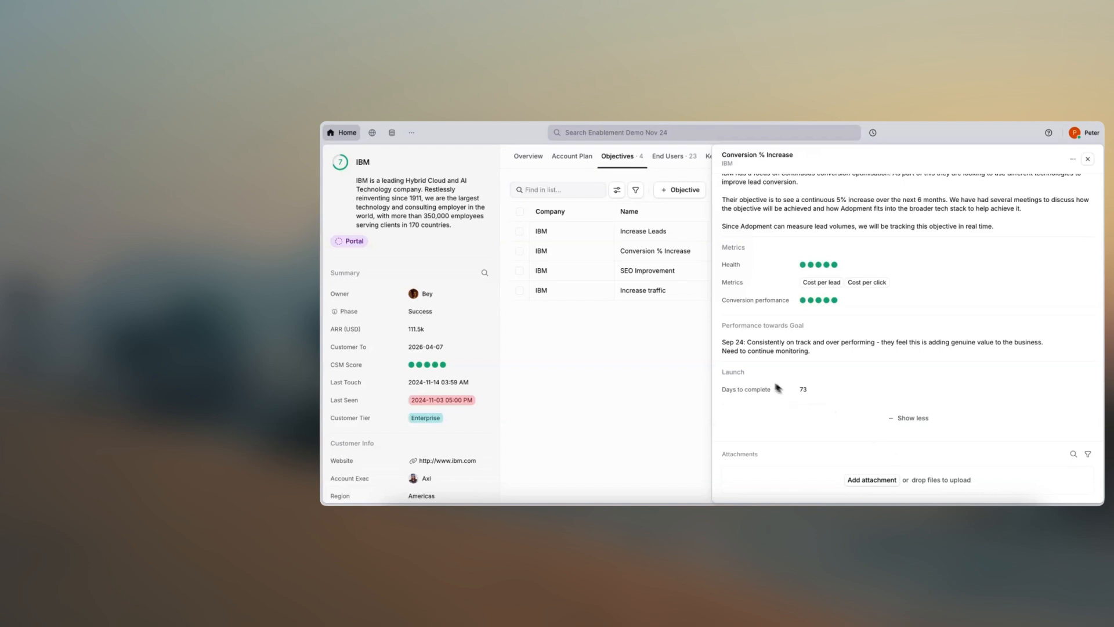
scroll(838, 376, up, 5)
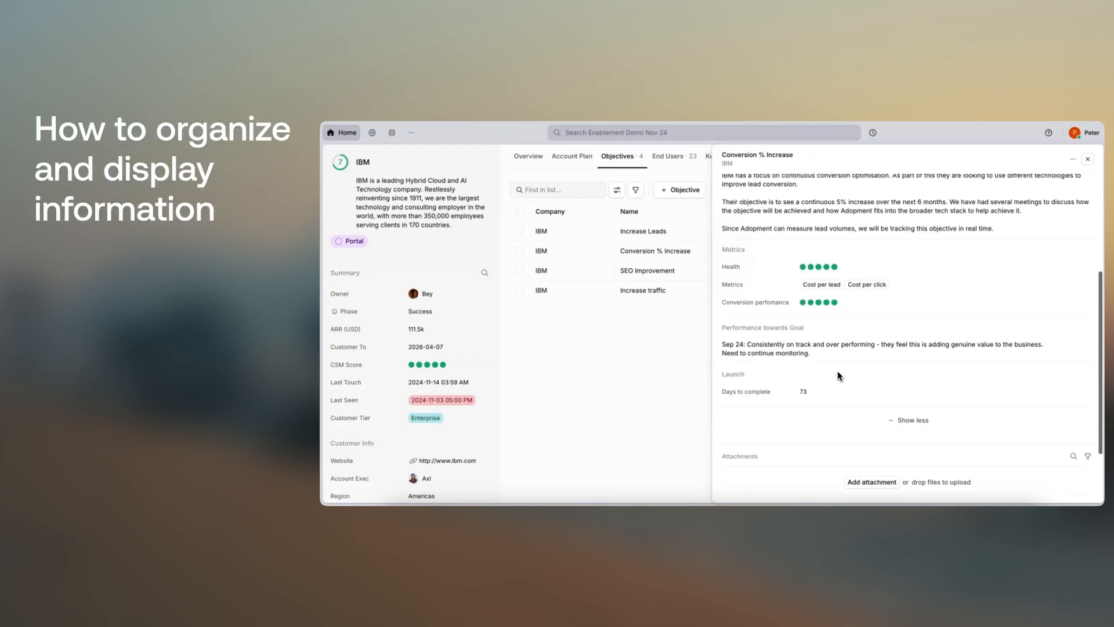